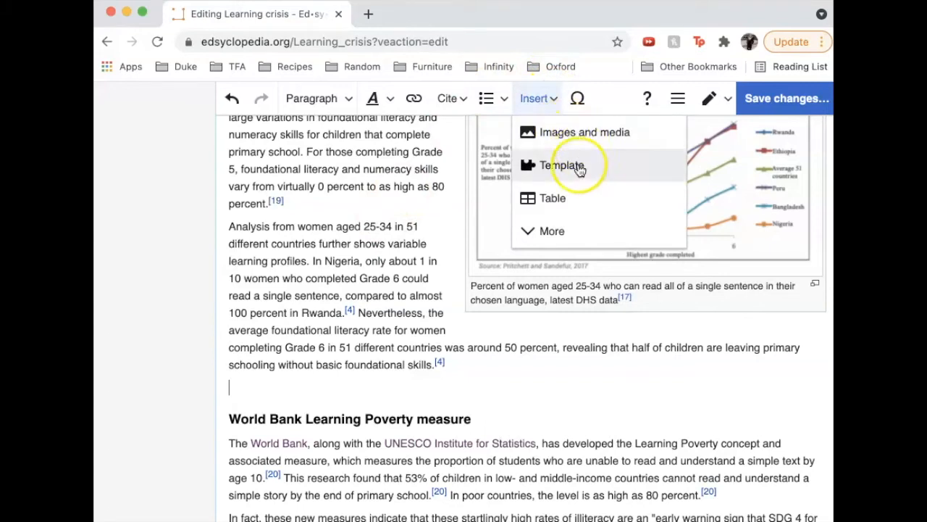
# Start inserting an image above the World Bank Learning Poverty measure heading and browse the recent uploads
pyautogui.click(559, 208)
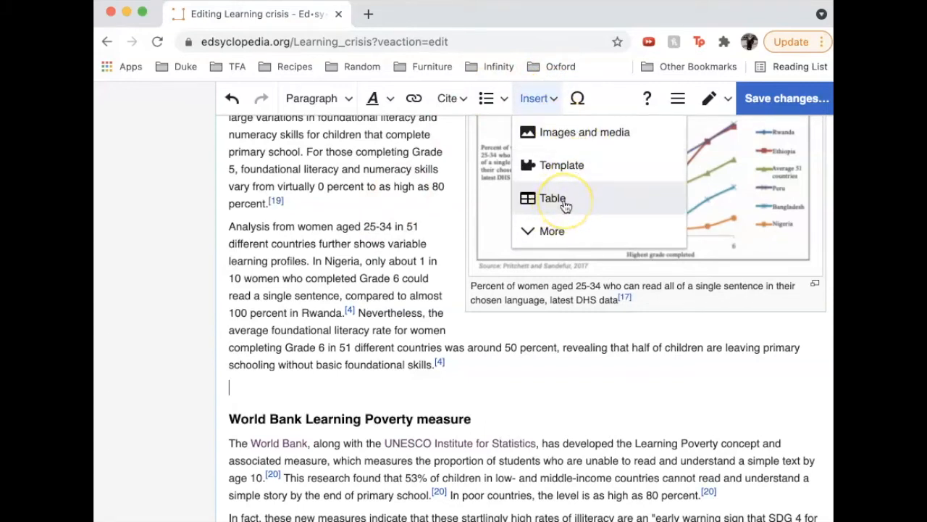
pyautogui.click(573, 220)
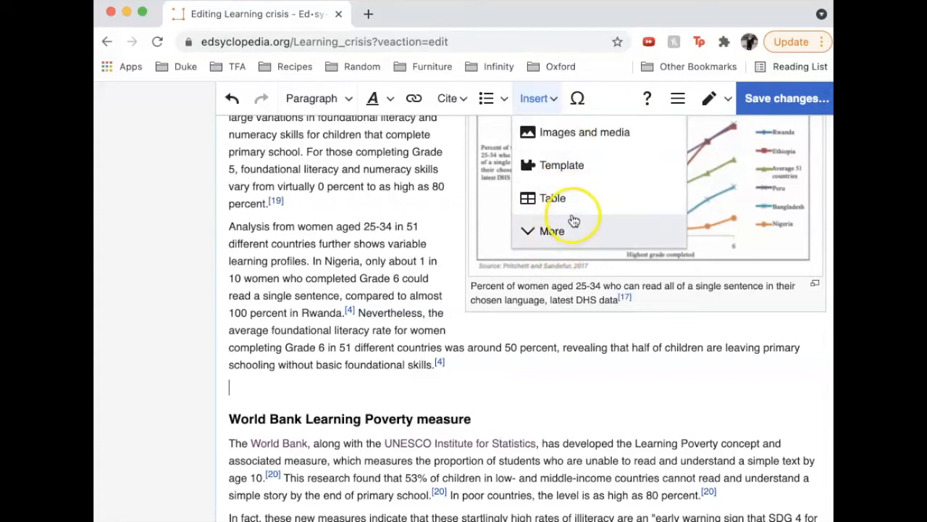
pyautogui.click(567, 135)
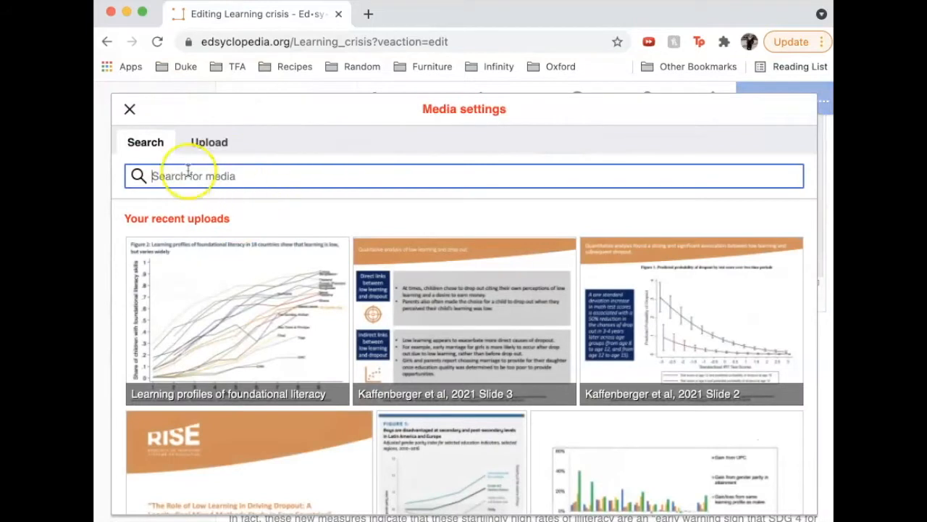
pyautogui.scroll(-5, 652, 355)
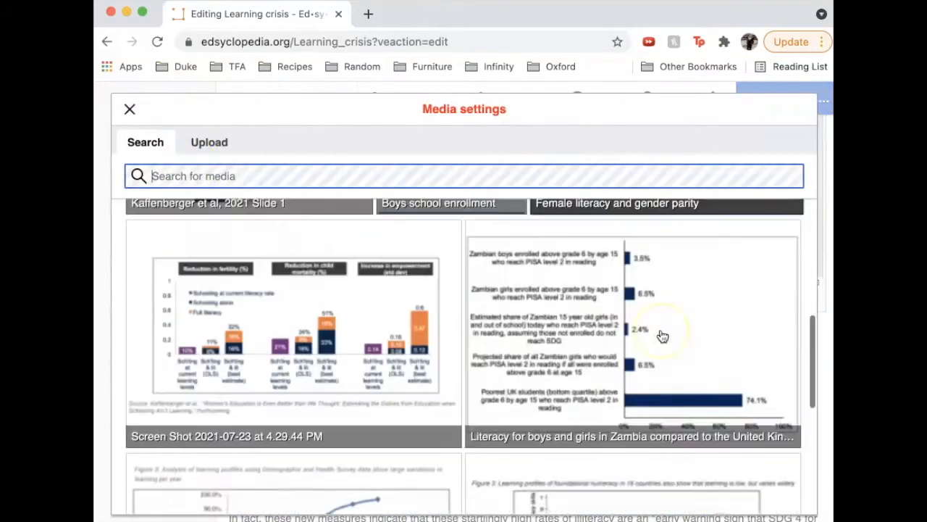
pyautogui.scroll(-5, 662, 335)
pyautogui.scroll(10, 662, 335)
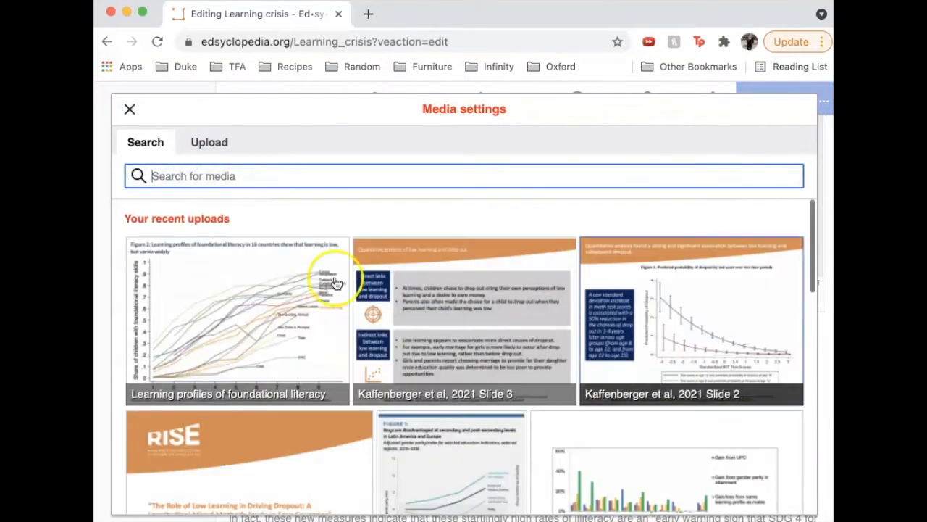
# Upload Screen Shot 2021-08-11 at 9.31.32 PM.png as a new media file, confirming it as own work
pyautogui.click(218, 150)
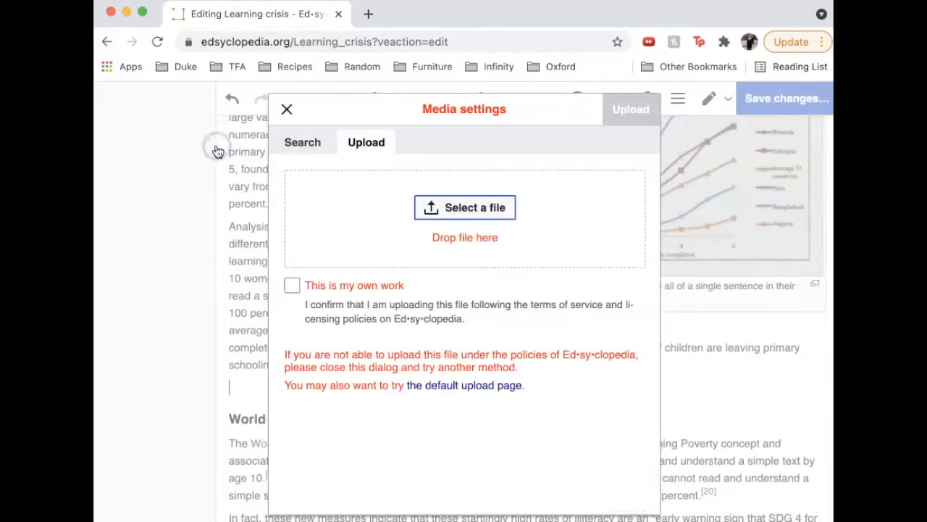
pyautogui.moveTo(380, 518); pyautogui.dragTo(542, 224)
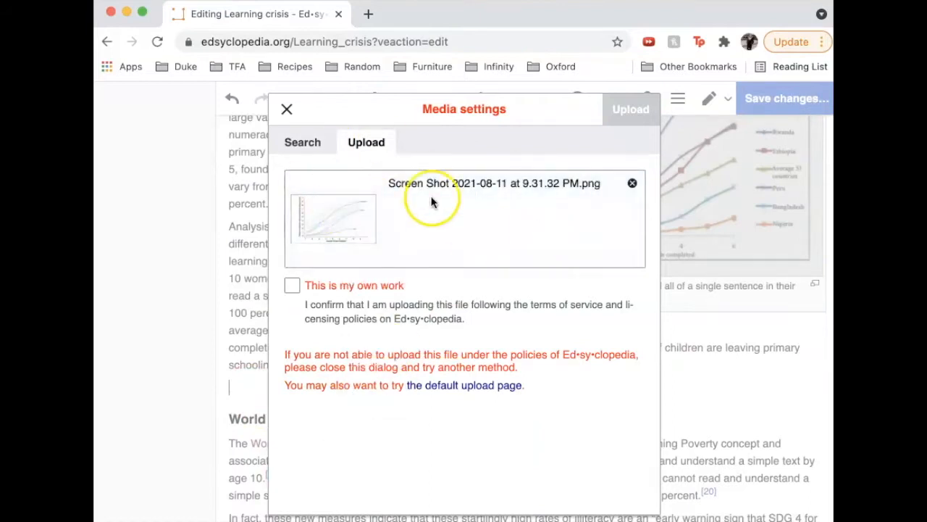
pyautogui.click(291, 288)
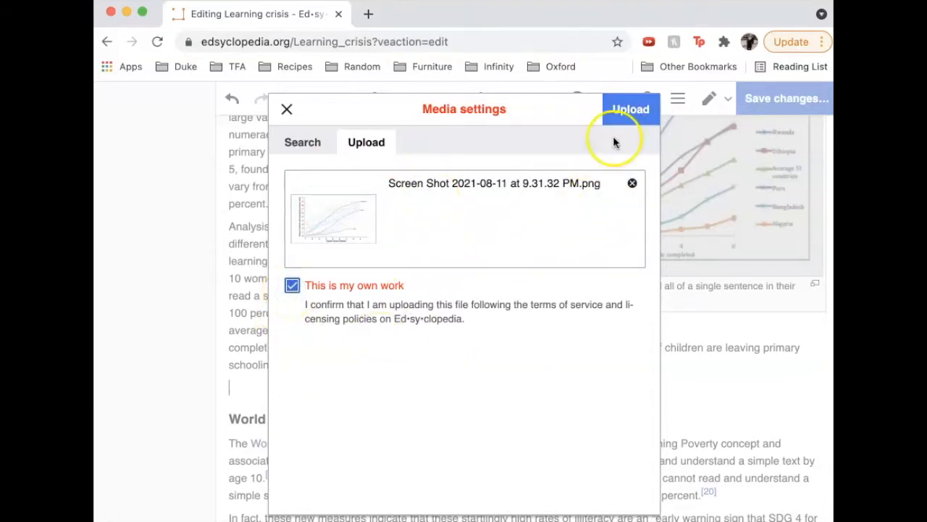
pyautogui.click(639, 115)
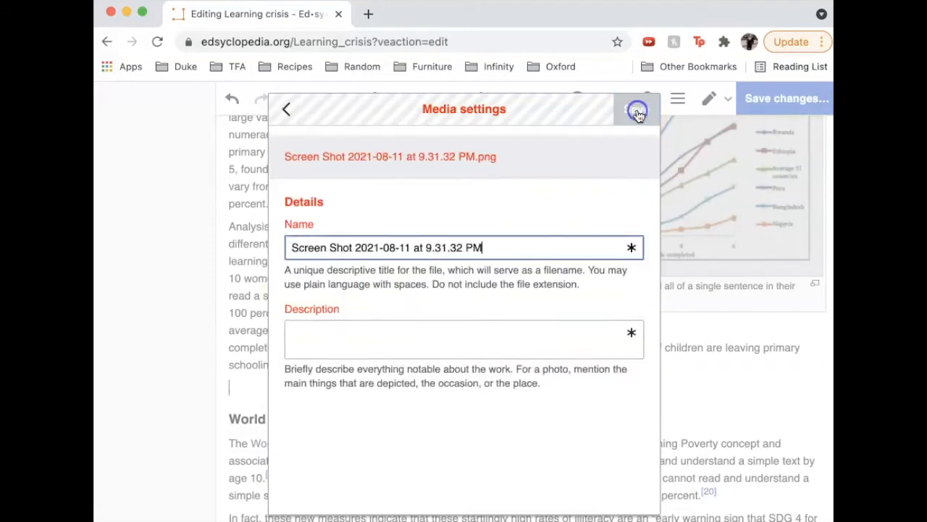
# Name the file "Learning profiles of foundational literacy in 18 countries show that differences emerge early and grow over time"
pyautogui.tripleClick(395, 237)
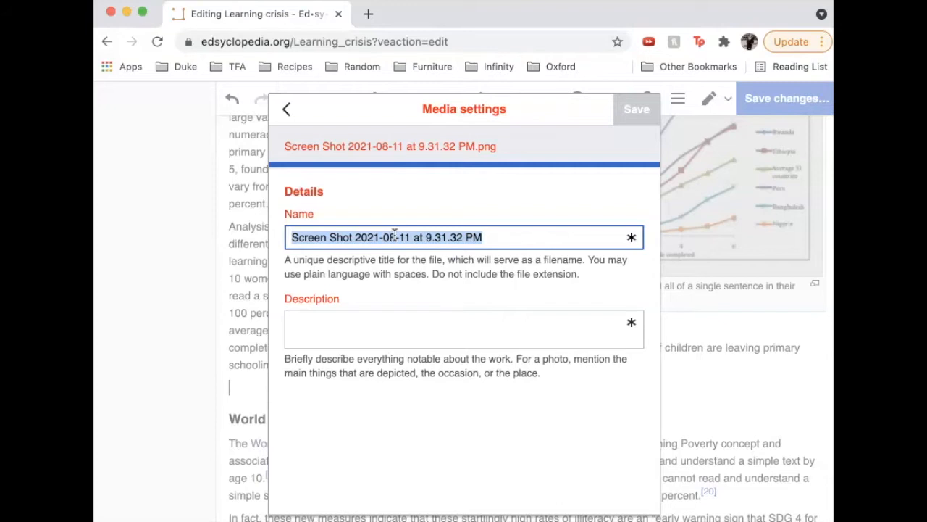
pyautogui.write('Learning profiles of')
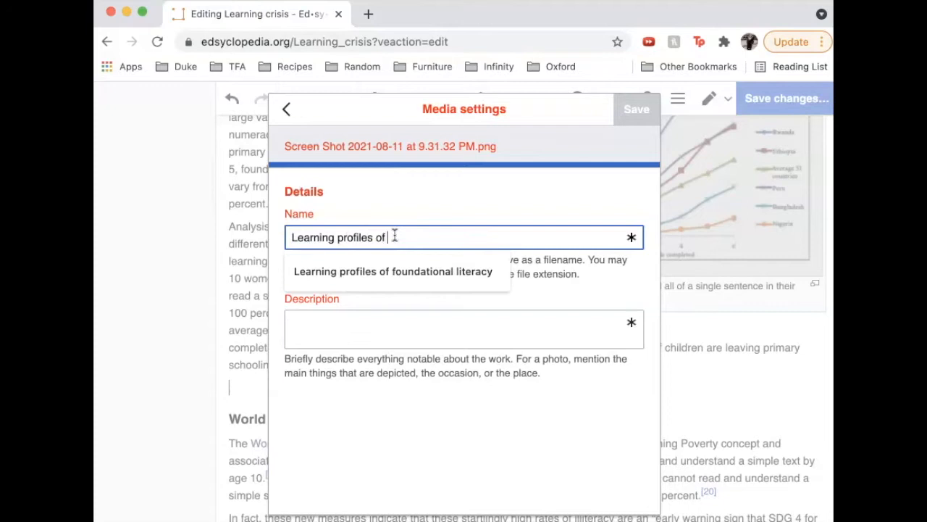
pyautogui.write(' foundational liter')
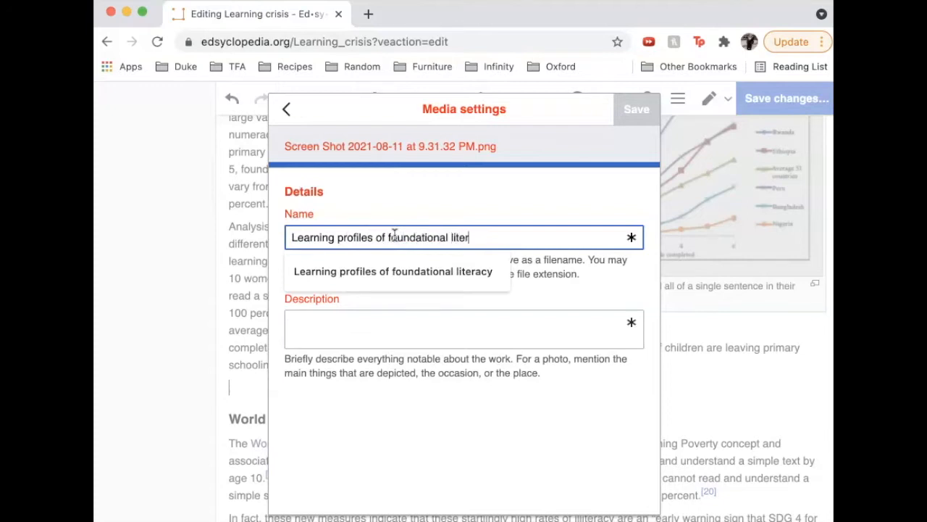
pyautogui.write('acy in 18 co')
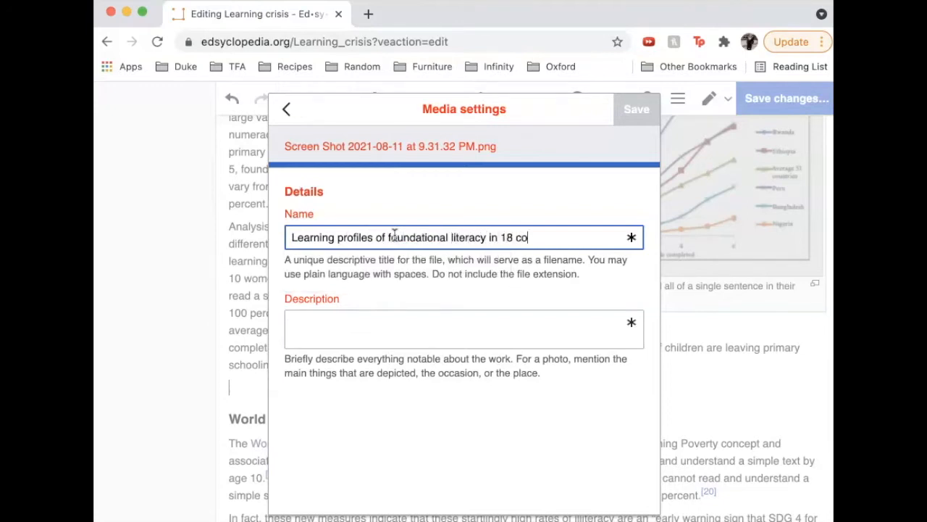
pyautogui.write('untries show that diffe')
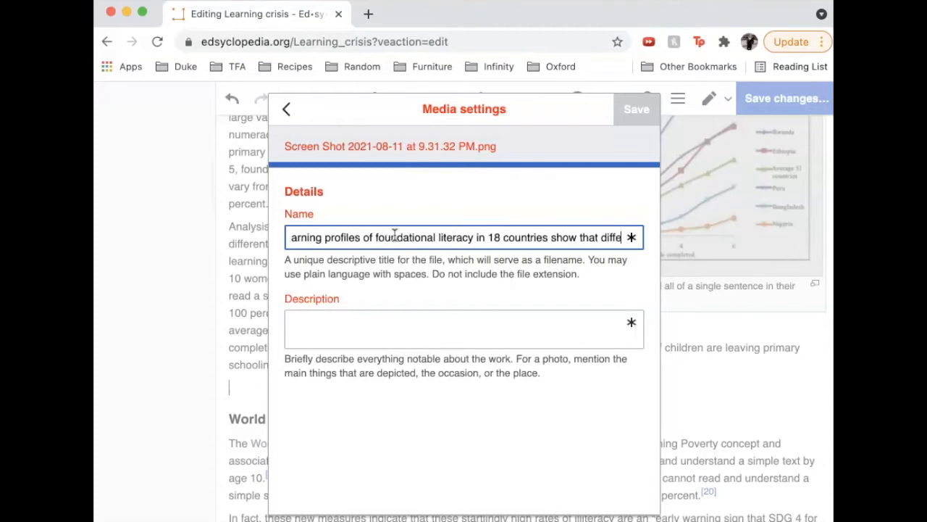
pyautogui.write('rences emerge early ')
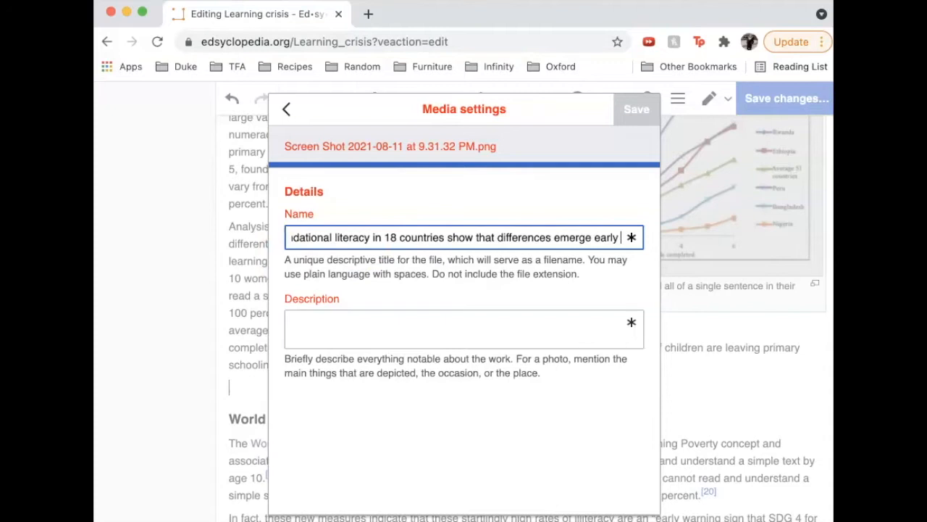
pyautogui.write('and grow over time')
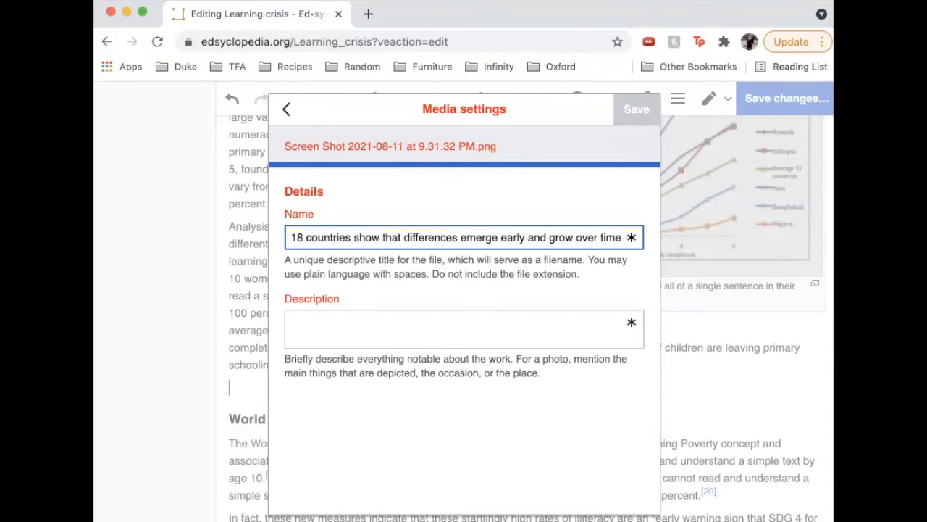
pyautogui.hscroll(-3, 386, 239)
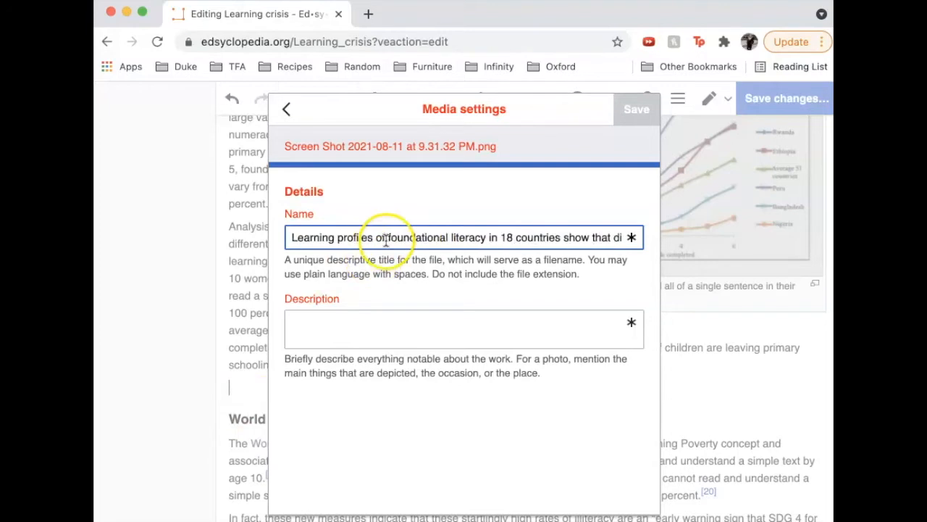
# Fill the file description with the 2021 citation for "Measuring, Visualising, and Simulating Solutions to the Learning Crisis", including its DOI address
pyautogui.click(385, 325)
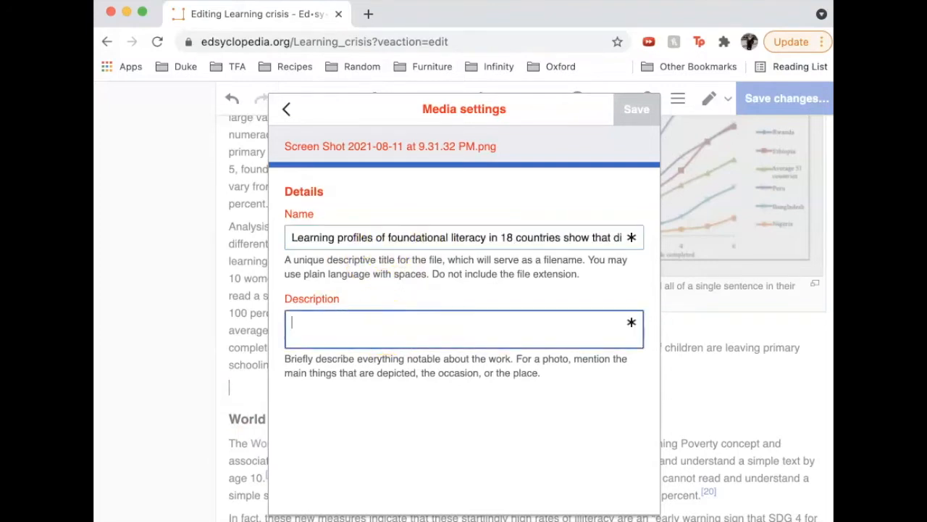
pyautogui.press('super+Tab')
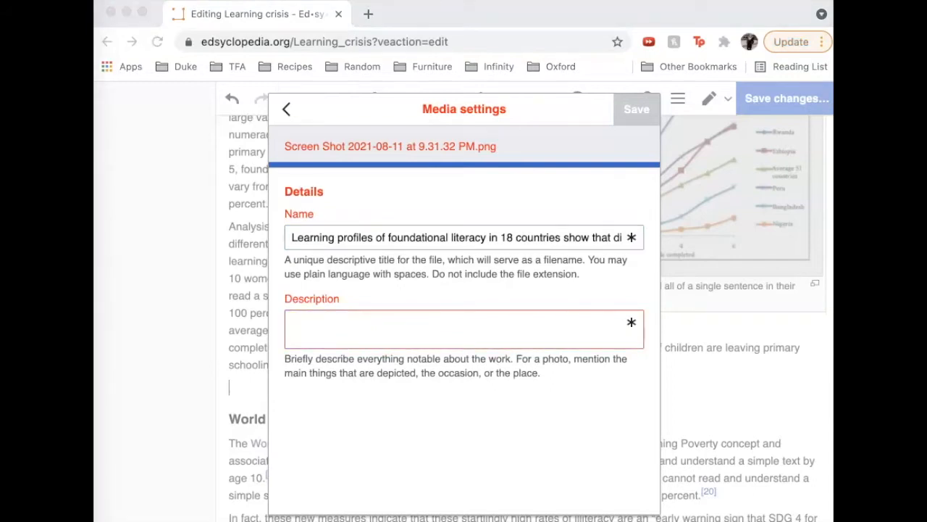
pyautogui.click(397, 315)
pyautogui.click(368, 327)
pyautogui.write('Silberstein, J. 2021. Measuring, Visualising, and Simulating Solutions to the Learning Crisis: New Evidence from Learning Profiles in 18 Countries. 2021/029. https://doi.org/10.35489/BSG-RISE-RI_2021/029')
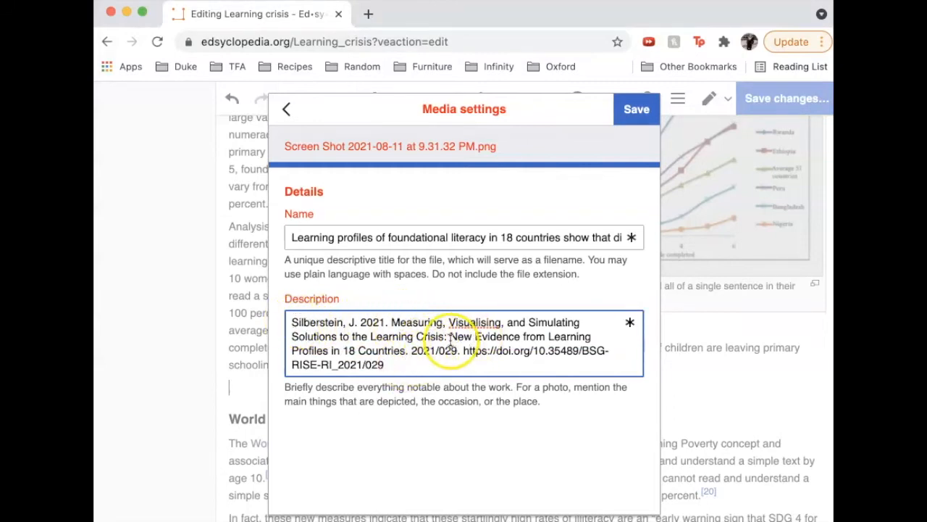
# Add "Figure 4." before the DOI address in the description and save the file details
pyautogui.write('Figure 5.')
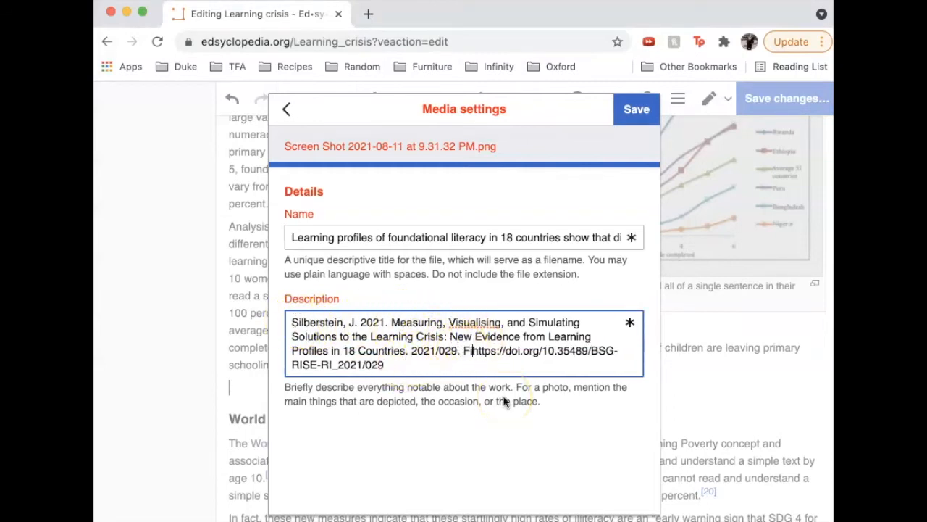
pyautogui.press('BackSpace')
pyautogui.press('BackSpace')
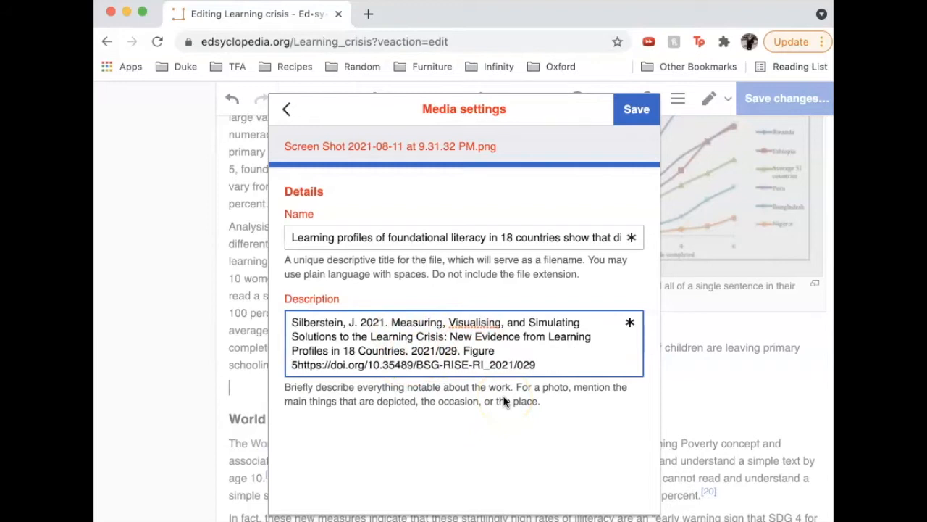
pyautogui.write('4.')
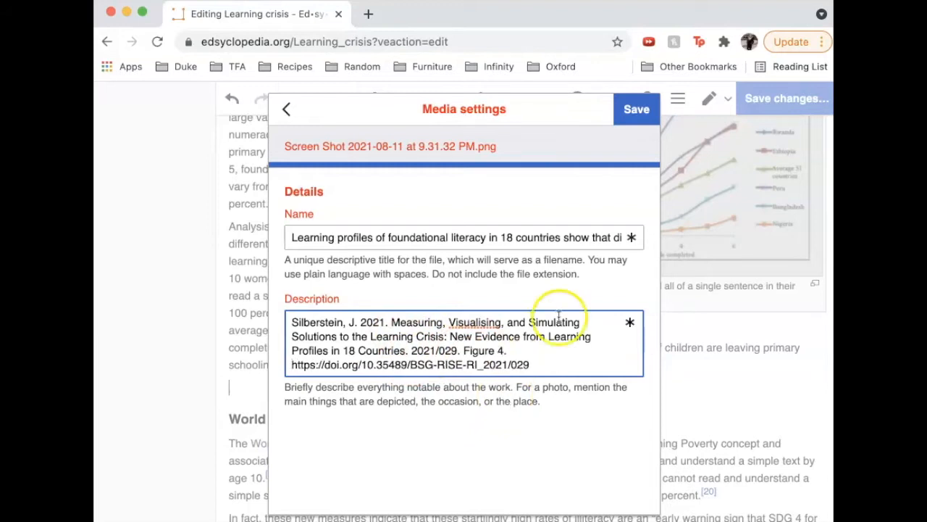
pyautogui.click(637, 110)
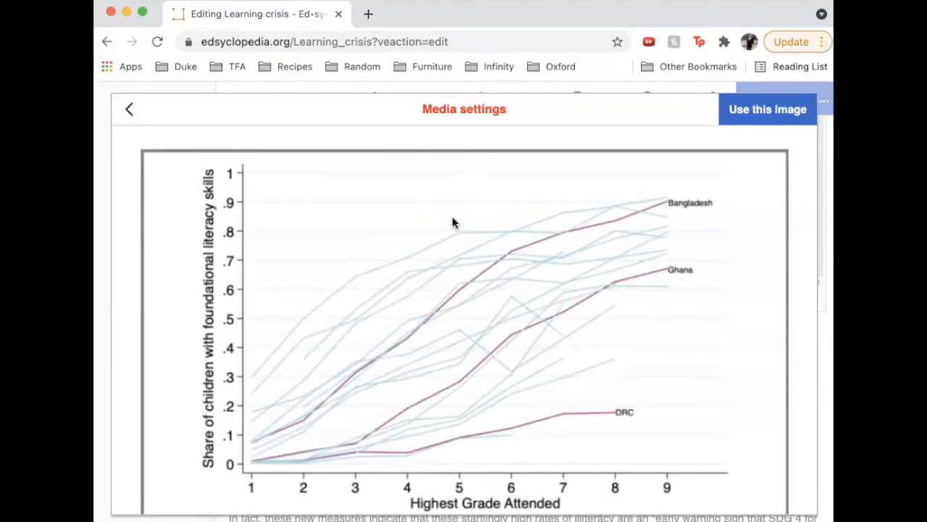
# Use the uploaded chart and caption it "Learning profiles of foundational literacy in 18 countries show that differences emerge early, and grow over time"
pyautogui.scroll(-3, 470, 401)
pyautogui.scroll(3, 469, 400)
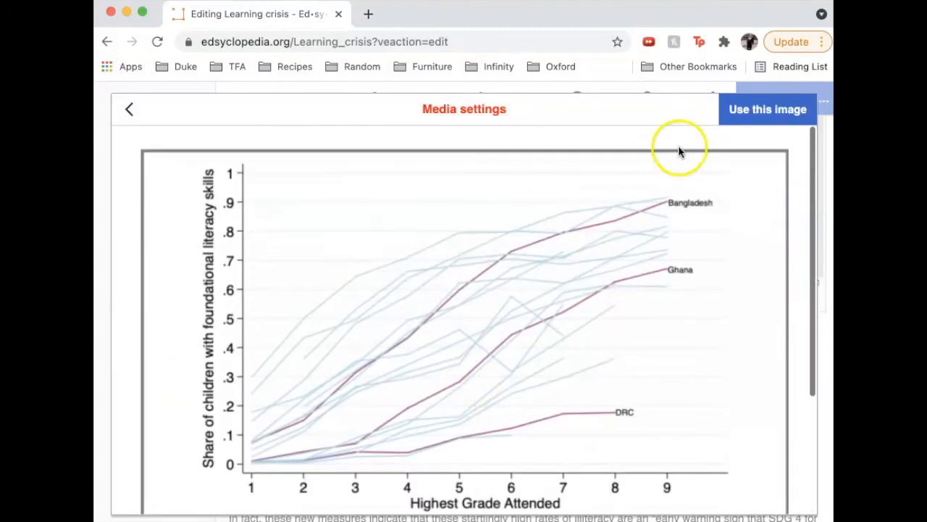
pyautogui.click(756, 115)
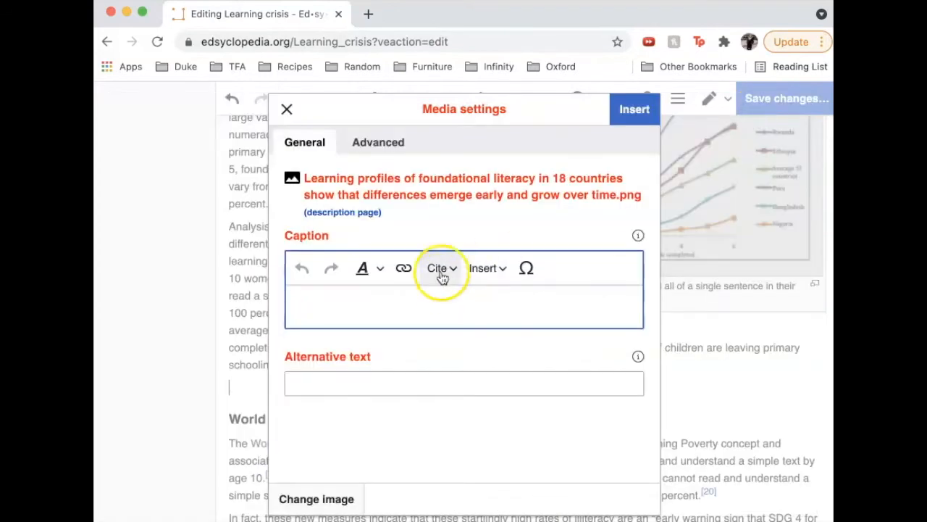
pyautogui.click(302, 302)
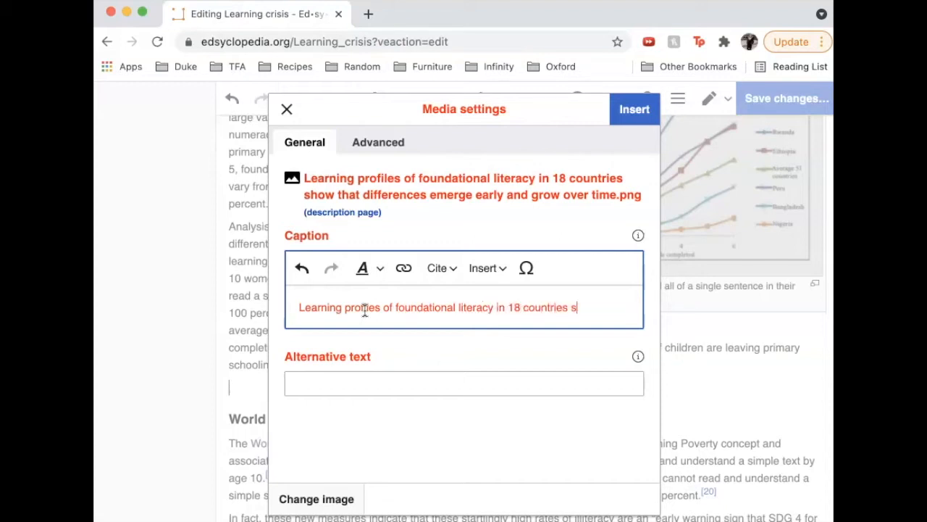
pyautogui.write('at differences emerge early, and grow over time.')
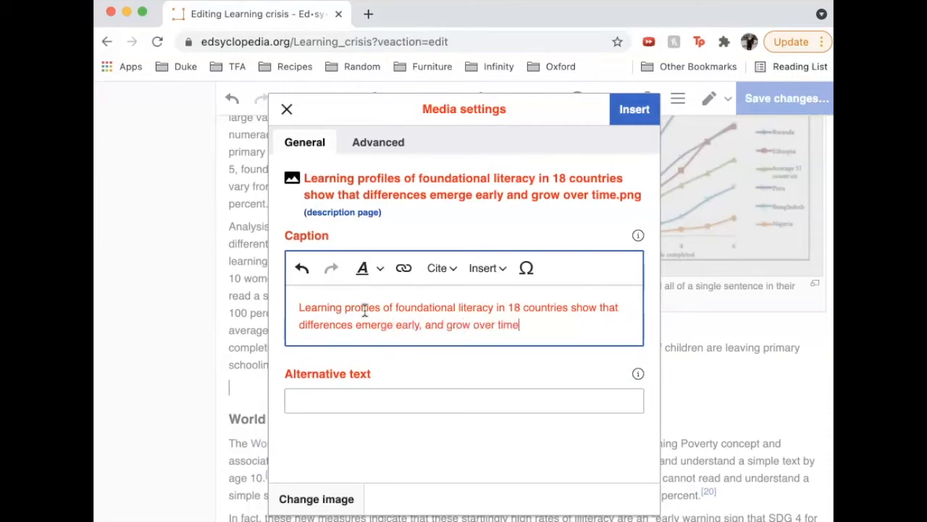
# Start a basic reference in the caption containing the same 2021 learning profiles citation, with "Figure 5." added before the DOI address
pyautogui.click(452, 275)
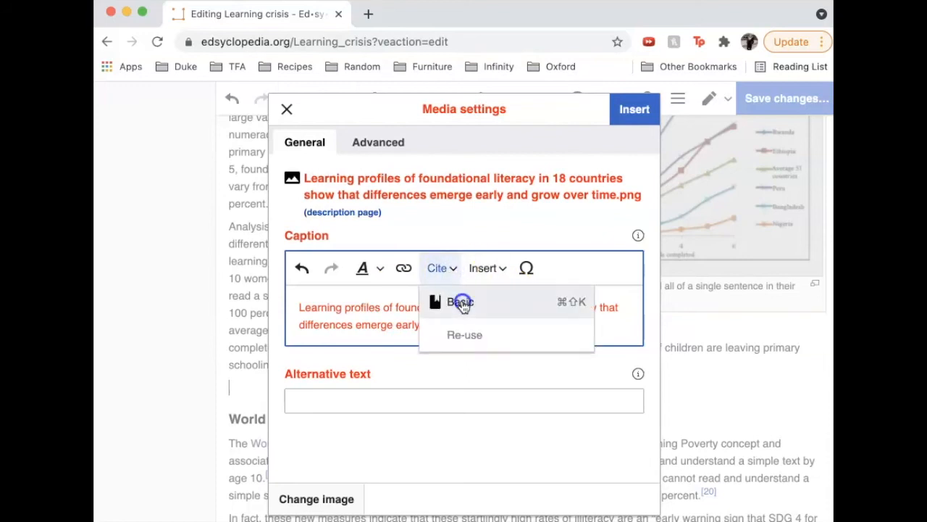
pyautogui.click(461, 303)
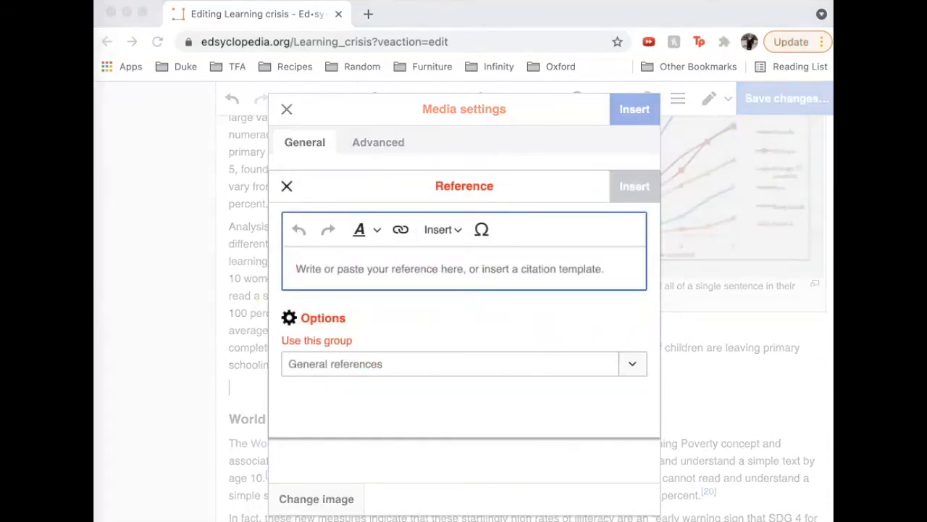
pyautogui.click(401, 272)
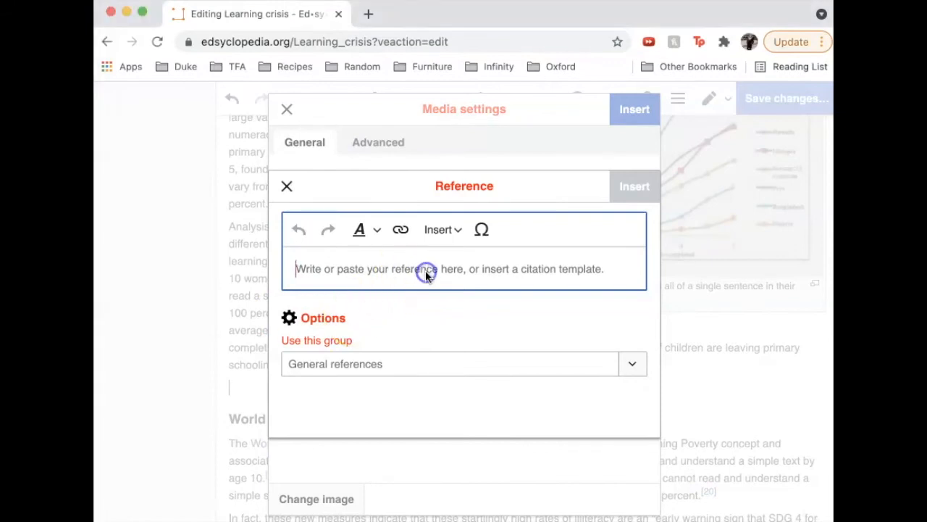
pyautogui.write('Silberstein, J. 2021. Measuring, Visualising, and Simulating Solutions to the Learning Crisis: New Evidence from Learning Profiles in 18 Countries. 2021/029. https://doi.org/10.35489/BSG-RISE-RI_2021/029')
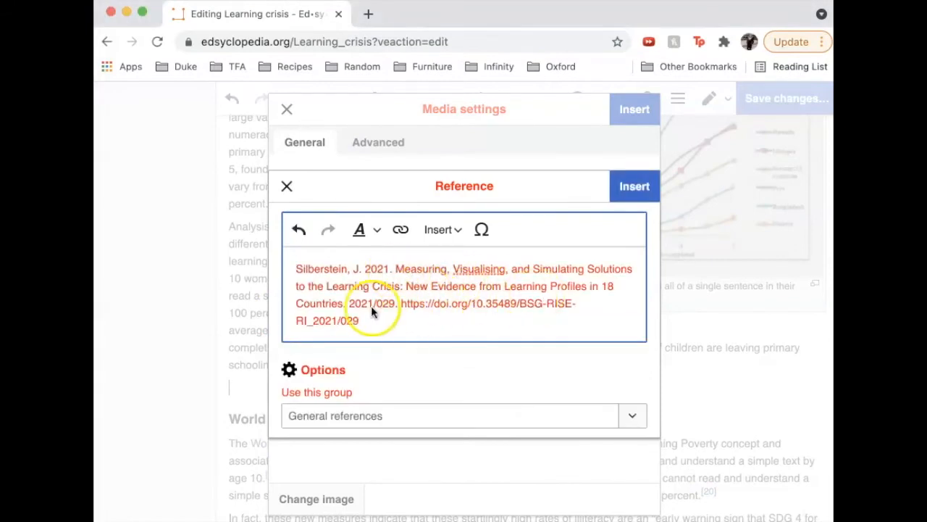
pyautogui.click(405, 304)
pyautogui.write('Figure 5.')
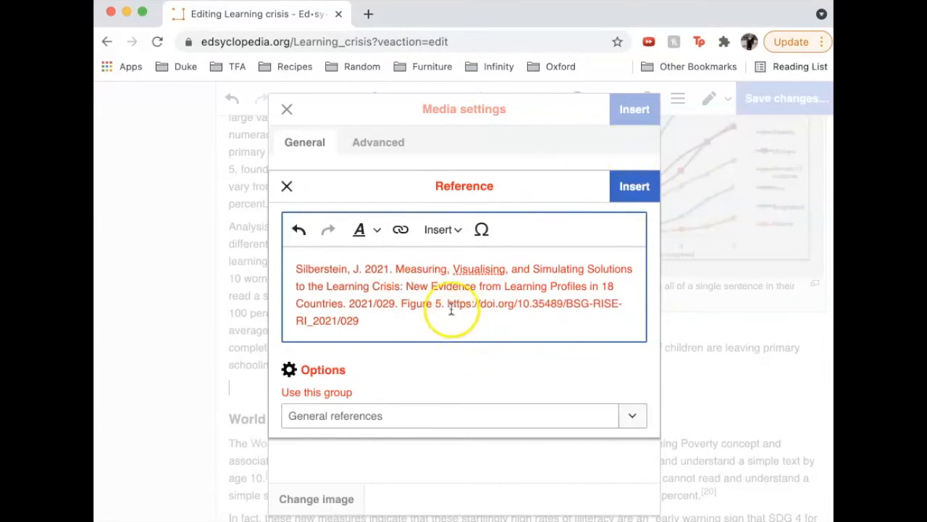
pyautogui.moveTo(449, 304); pyautogui.dragTo(370, 316)
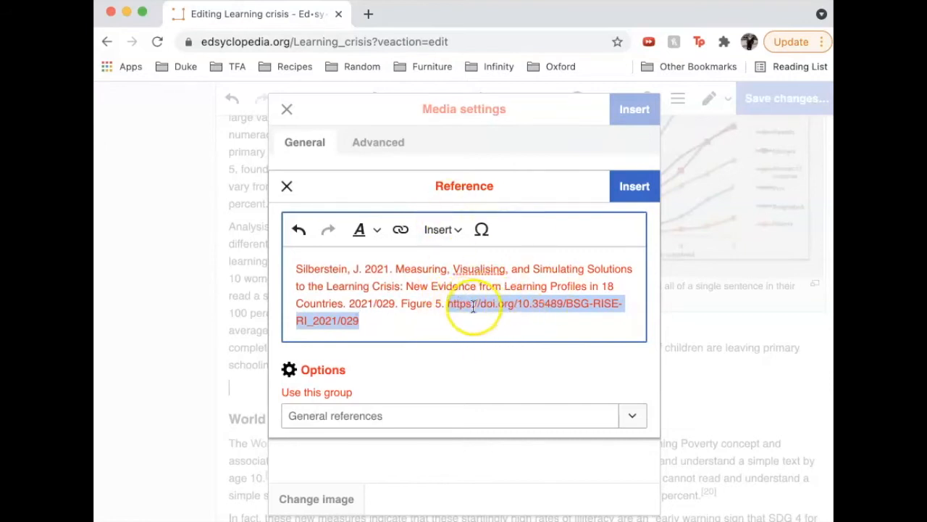
pyautogui.click(404, 230)
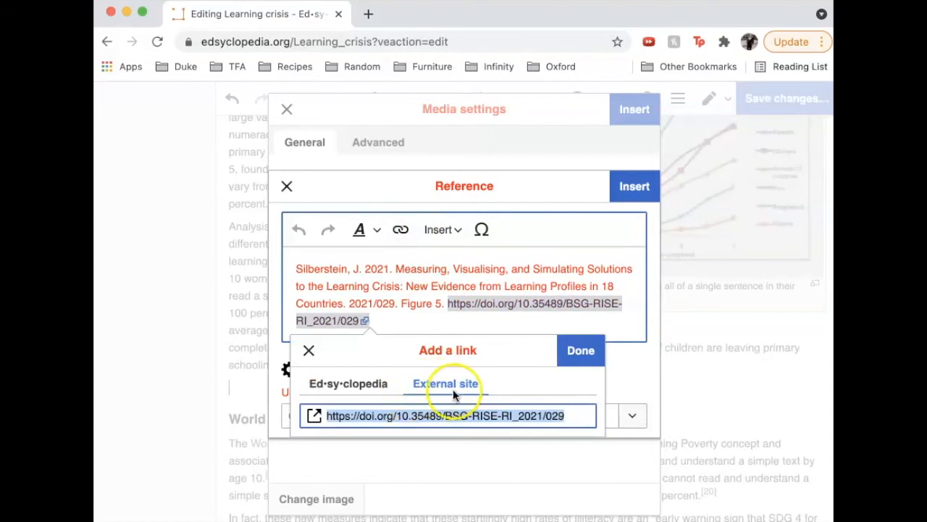
pyautogui.click(569, 351)
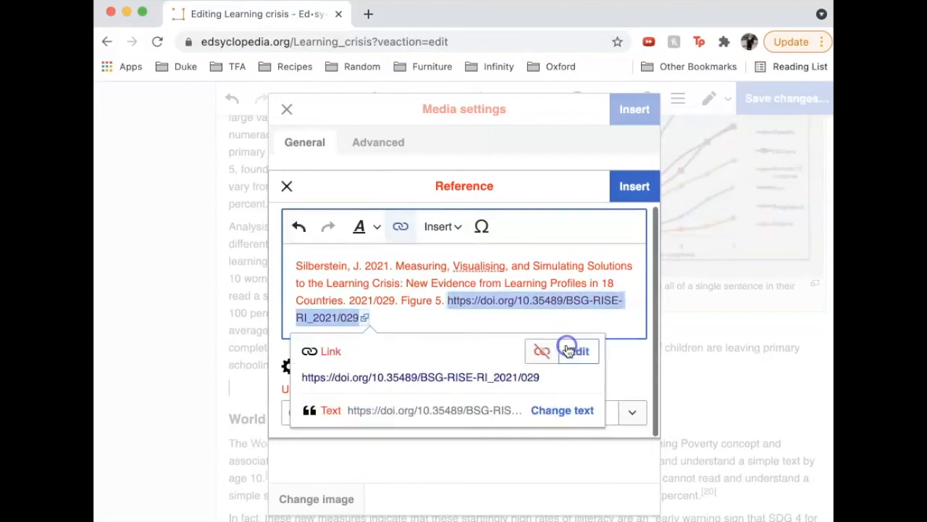
pyautogui.click(595, 314)
pyautogui.click(635, 186)
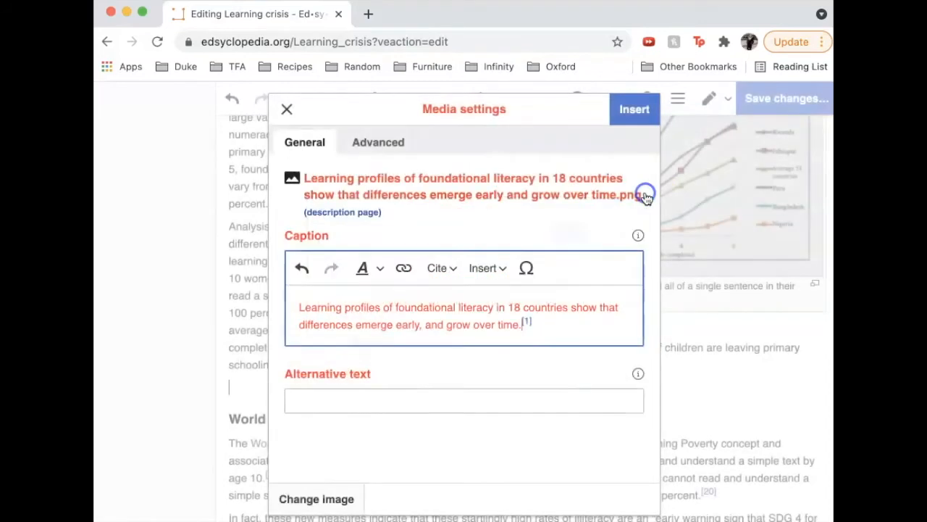
# Insert the captioned literacy chart into the article and compare its size with the charts above it
pyautogui.click(632, 110)
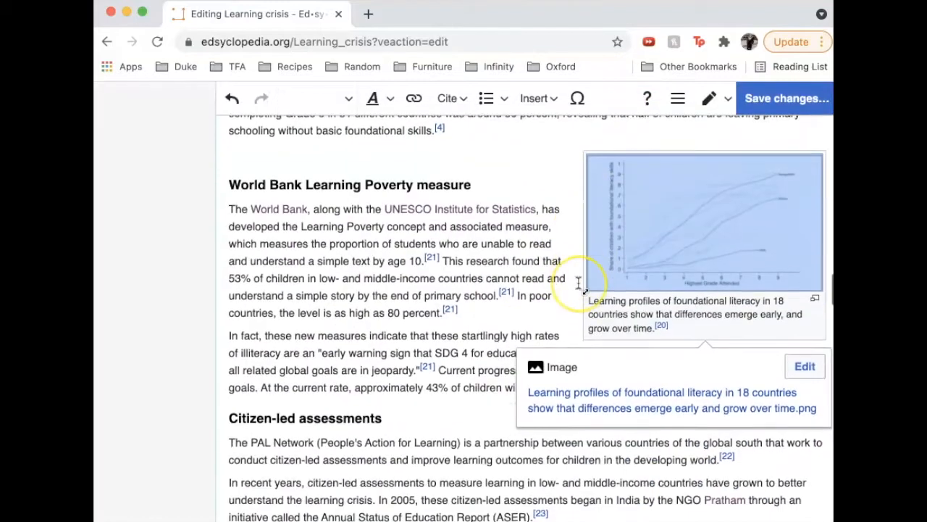
pyautogui.scroll(2, 575, 290)
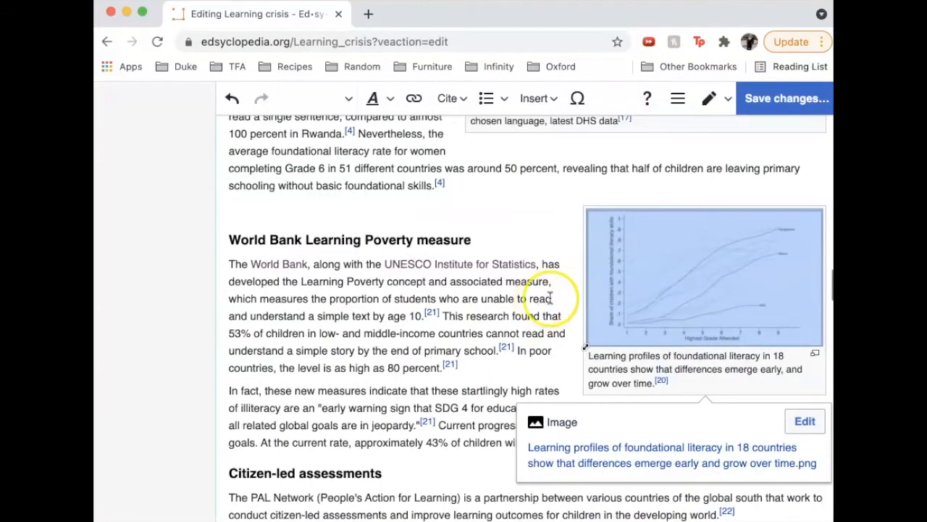
pyautogui.click(565, 302)
pyautogui.scroll(10, 575, 266)
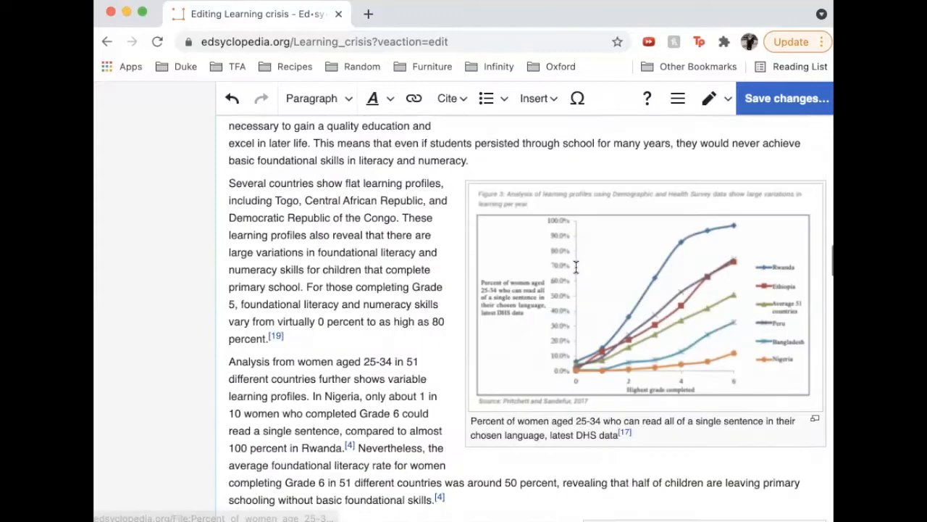
pyautogui.scroll(-10, 576, 267)
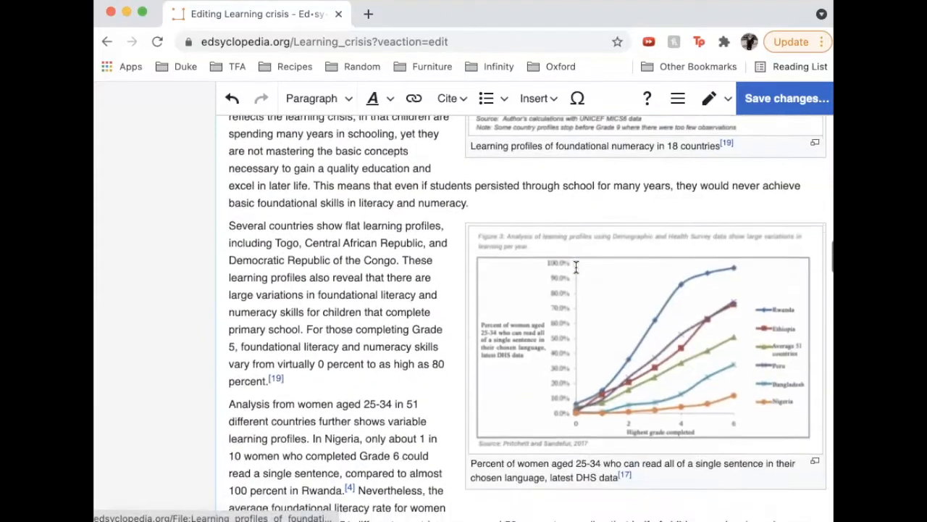
pyautogui.scroll(-1, 576, 267)
pyautogui.click(706, 247)
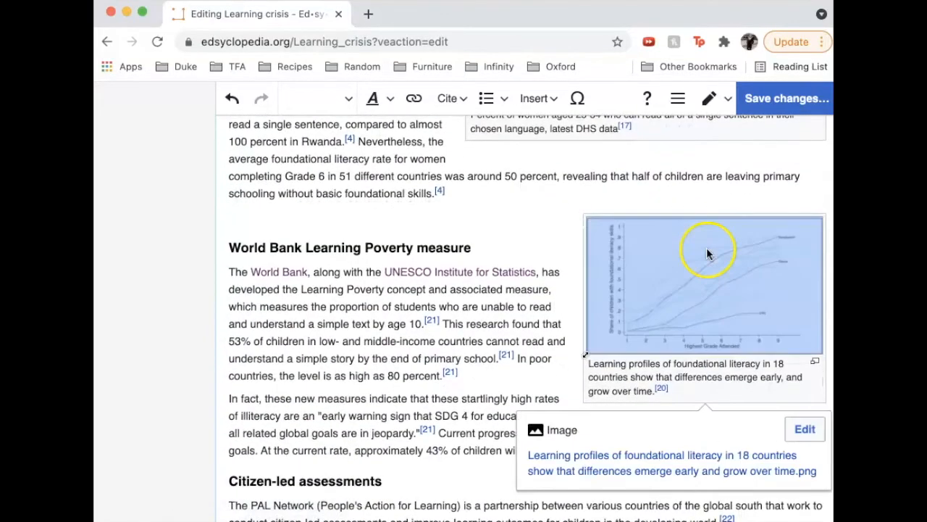
pyautogui.click(492, 307)
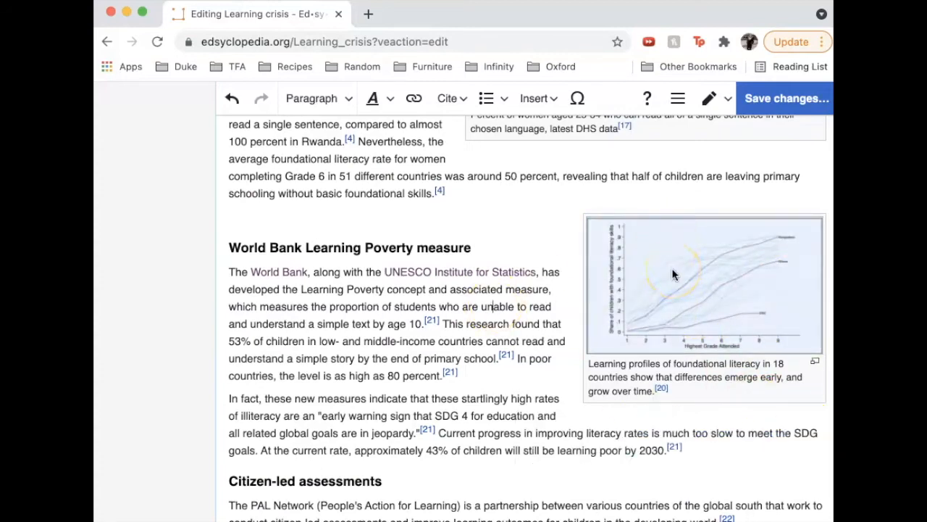
# Open the advanced media settings of the inserted literacy chart and choose Thumbnail as the image type
pyautogui.click(729, 336)
pyautogui.click(804, 430)
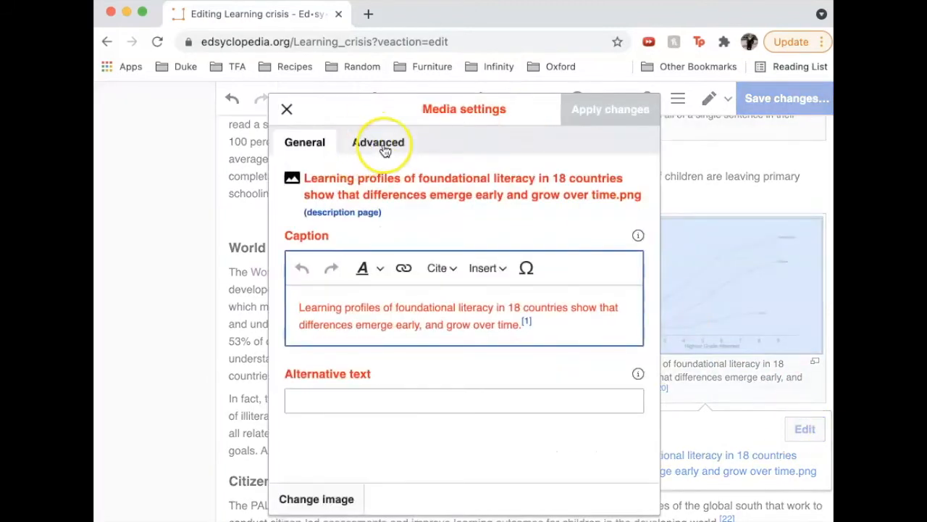
pyautogui.click(381, 143)
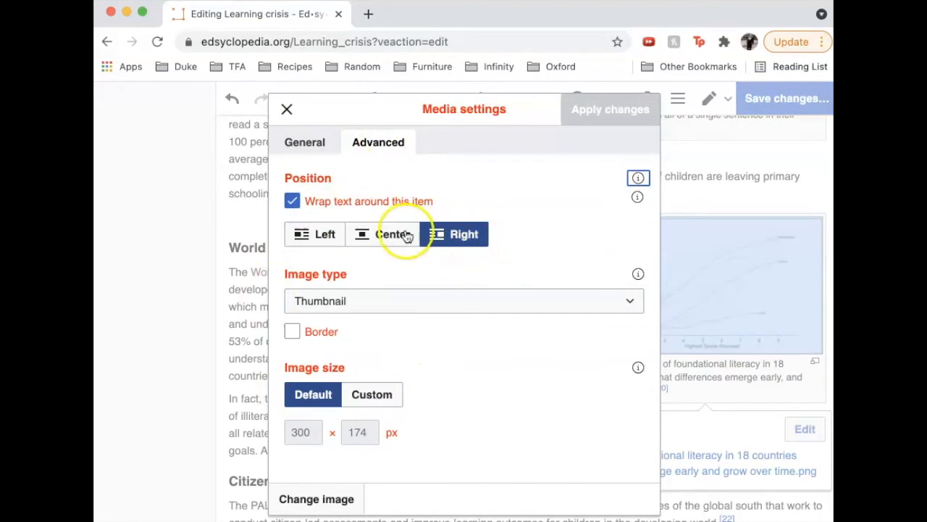
pyautogui.click(390, 303)
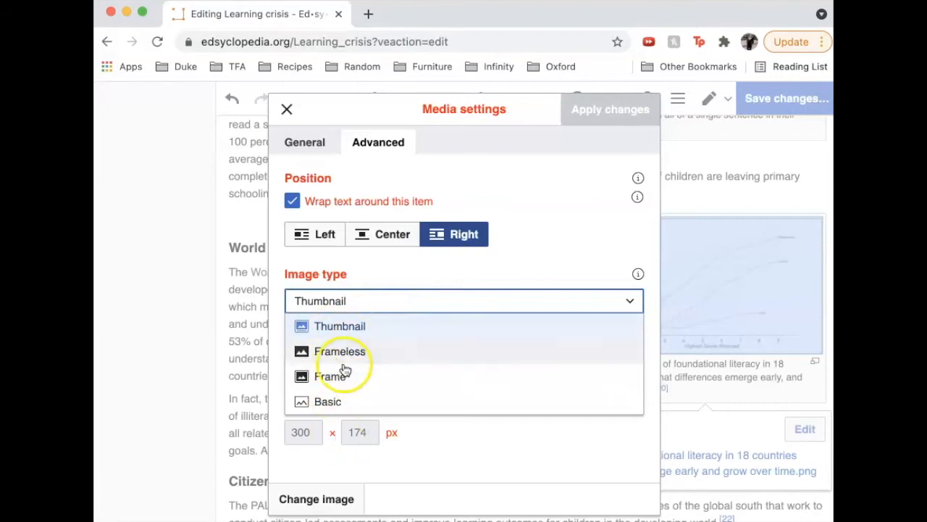
pyautogui.click(341, 328)
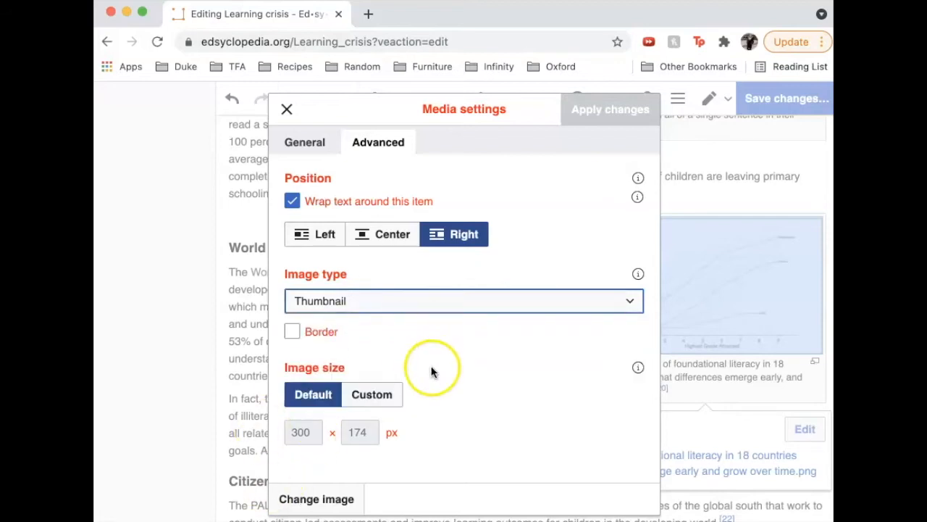
# Give the chart a custom image size with a width of 450 px and apply the changes
pyautogui.click(387, 397)
pyautogui.click(309, 435)
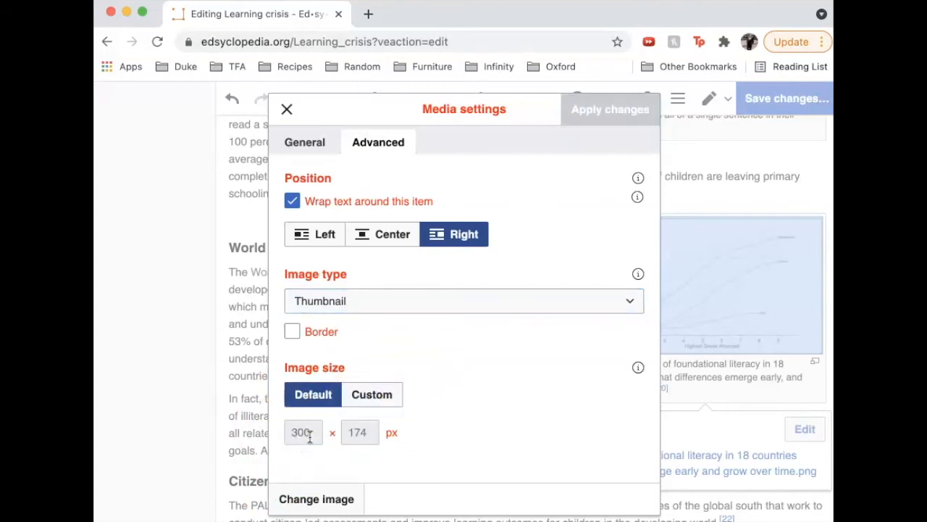
pyautogui.click(373, 397)
pyautogui.doubleClick(309, 433)
pyautogui.write('450')
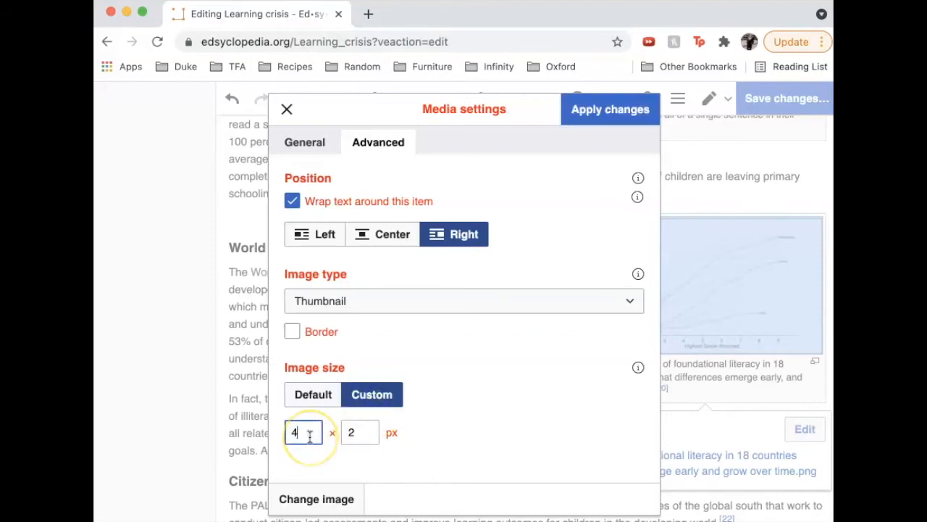
pyautogui.click(616, 117)
pyautogui.click(426, 323)
pyautogui.click(462, 356)
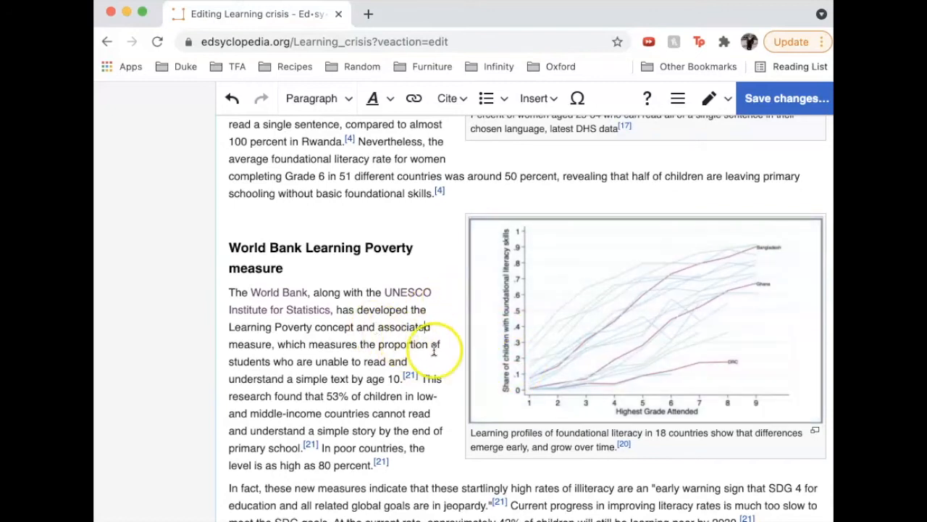
# Save the article edit with the summary "Added image on learning profiles." and look over the saved page
pyautogui.scroll(-3, 439, 405)
pyautogui.scroll(8, 445, 217)
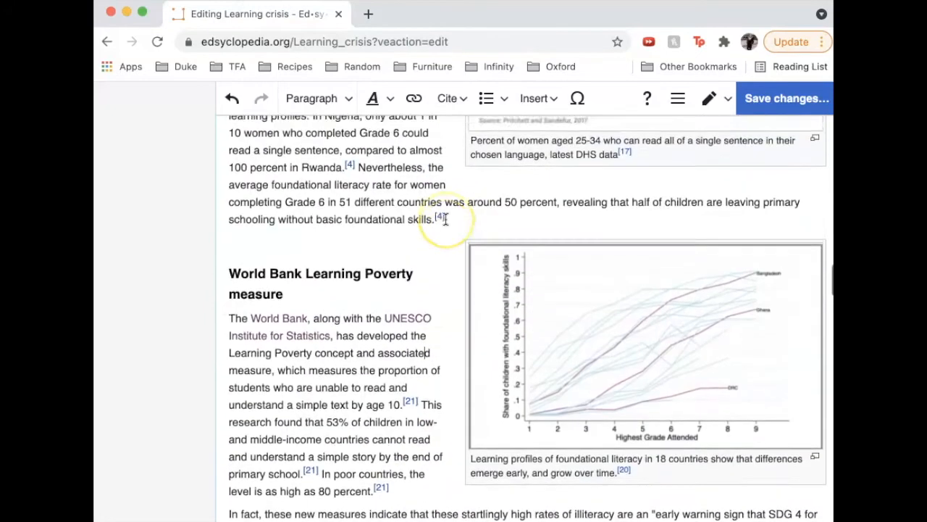
pyautogui.scroll(-1, 455, 415)
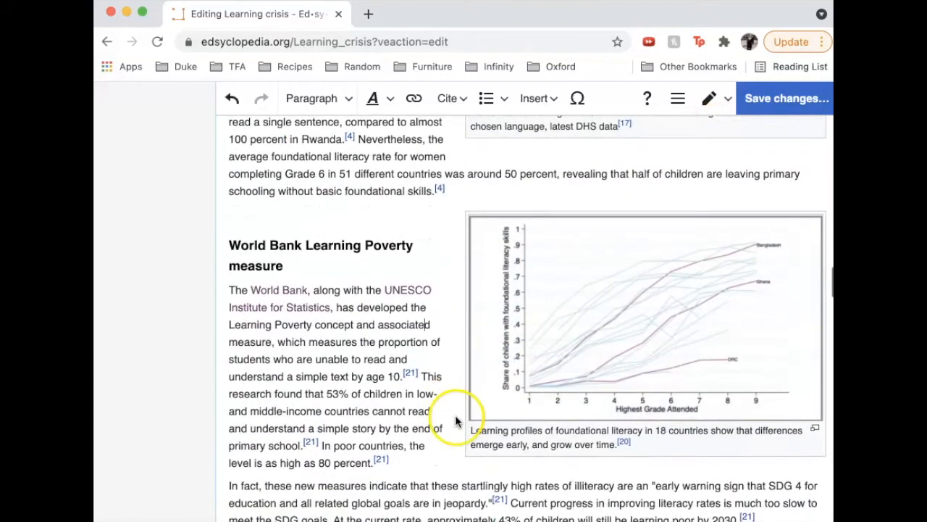
pyautogui.click(793, 115)
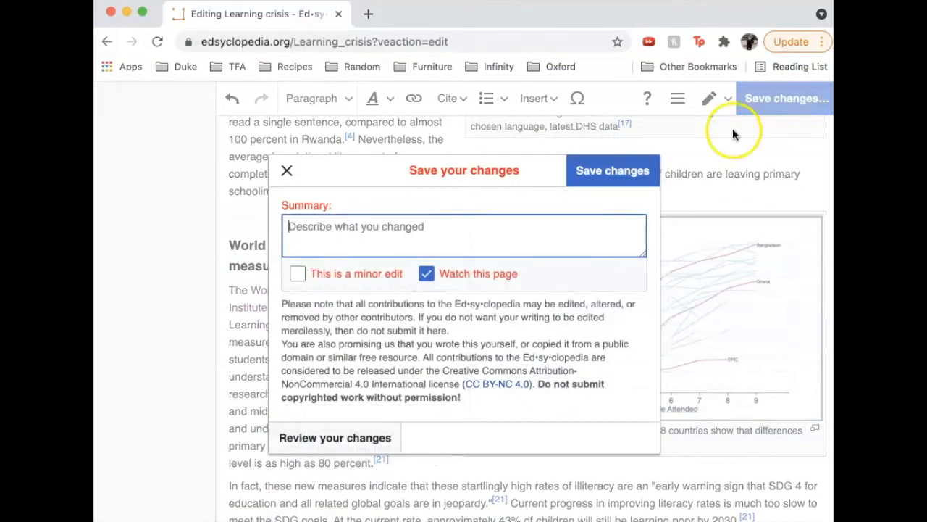
pyautogui.click(443, 235)
pyautogui.write('Added image on')
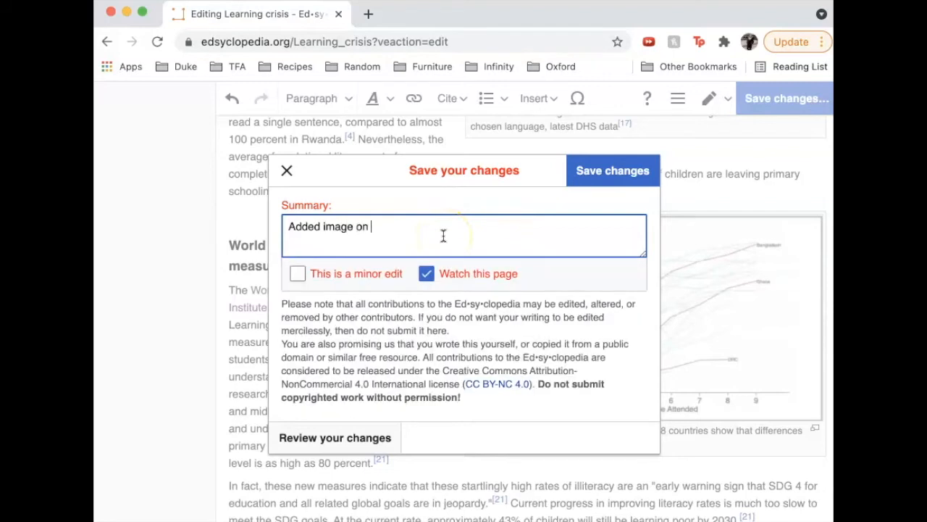
pyautogui.write(' learning profiles.')
pyautogui.click(577, 182)
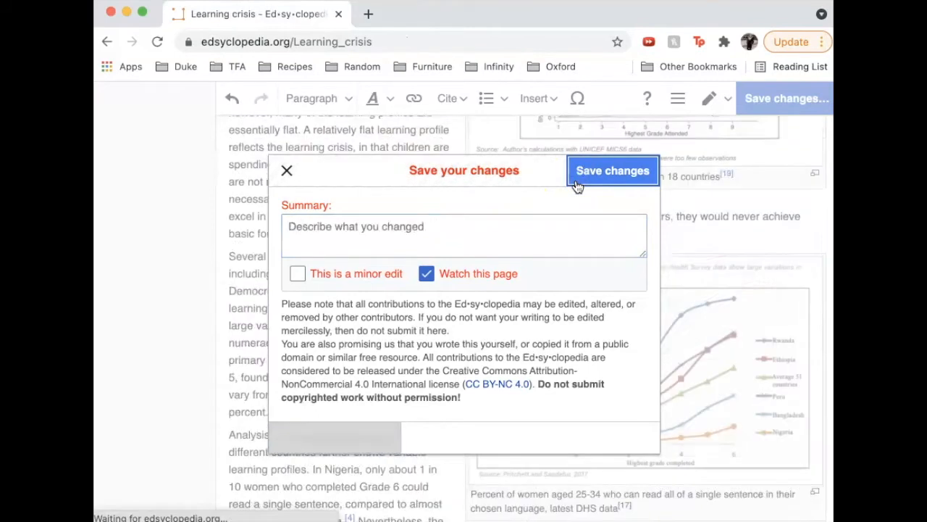
pyautogui.scroll(-3, 571, 379)
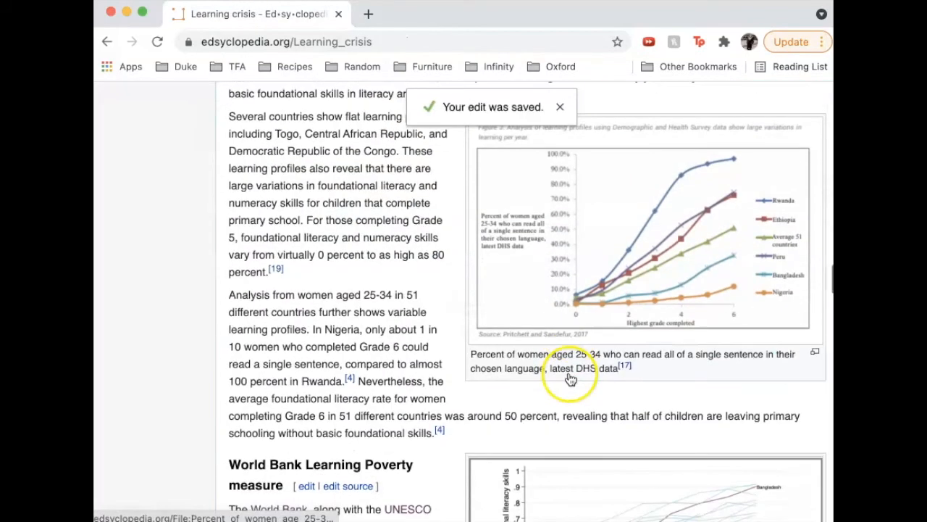
pyautogui.scroll(-3, 333, 339)
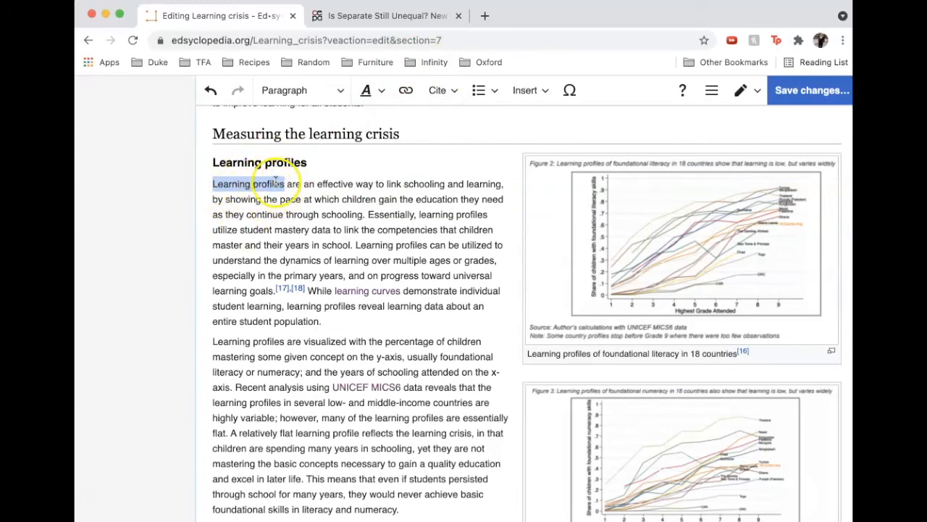
# Link the selected words "Learning profiles" at the start of the section to the wiki's own Learning profiles page
pyautogui.click(408, 90)
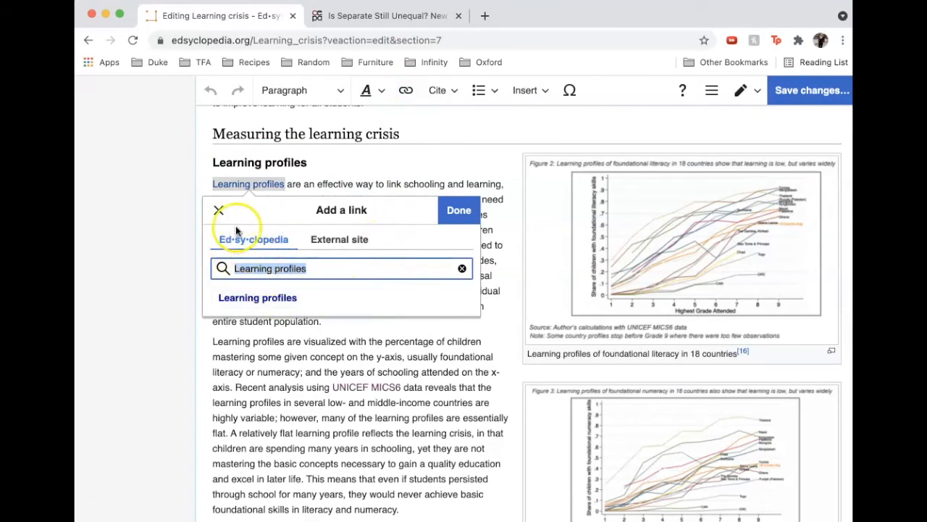
pyautogui.click(304, 299)
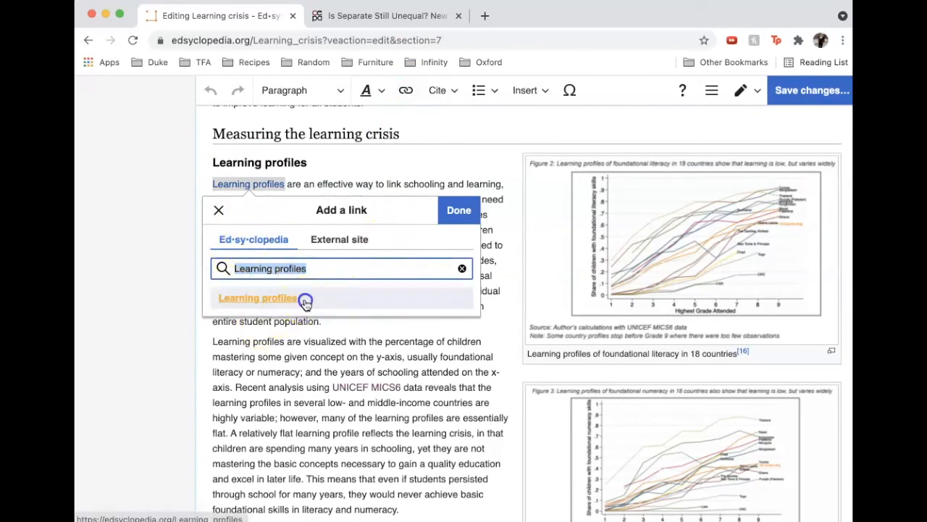
pyautogui.click(312, 185)
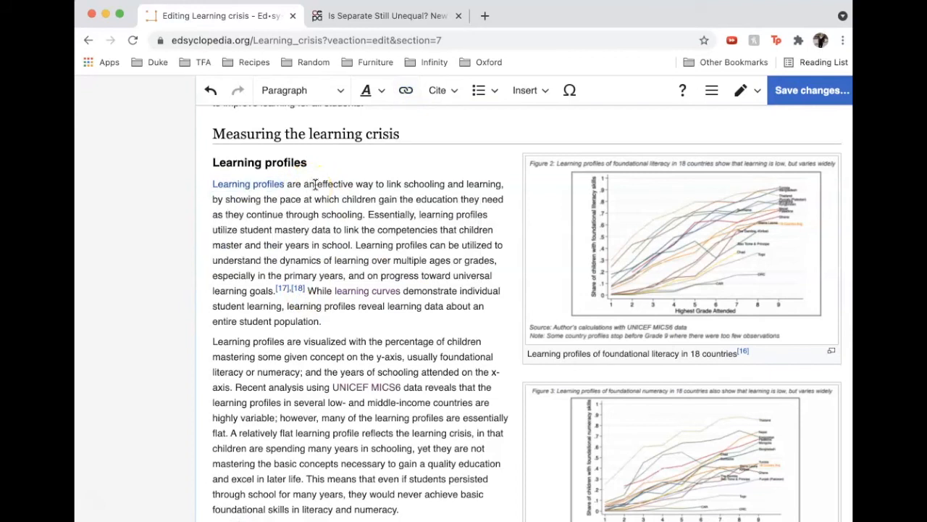
# Mark the Learning profiles section change as a minor edit and save it
pyautogui.click(818, 94)
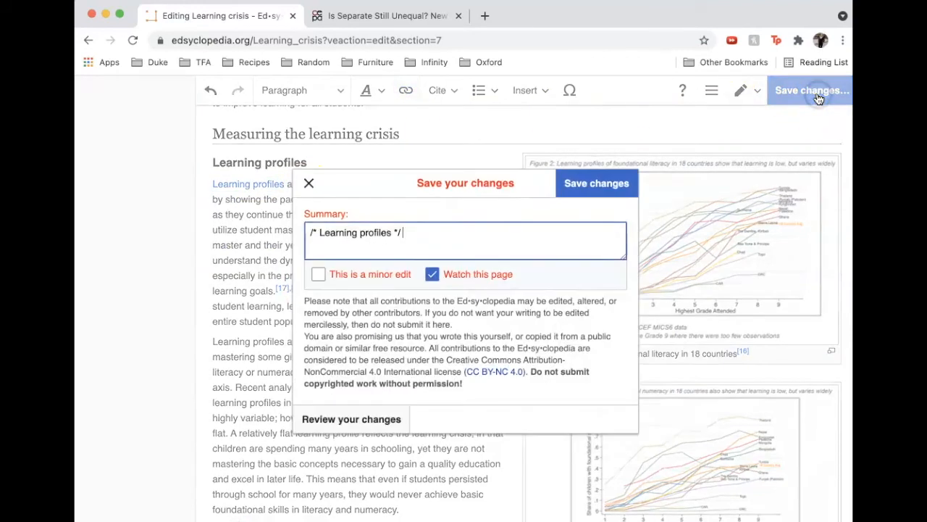
pyautogui.click(319, 276)
pyautogui.click(597, 185)
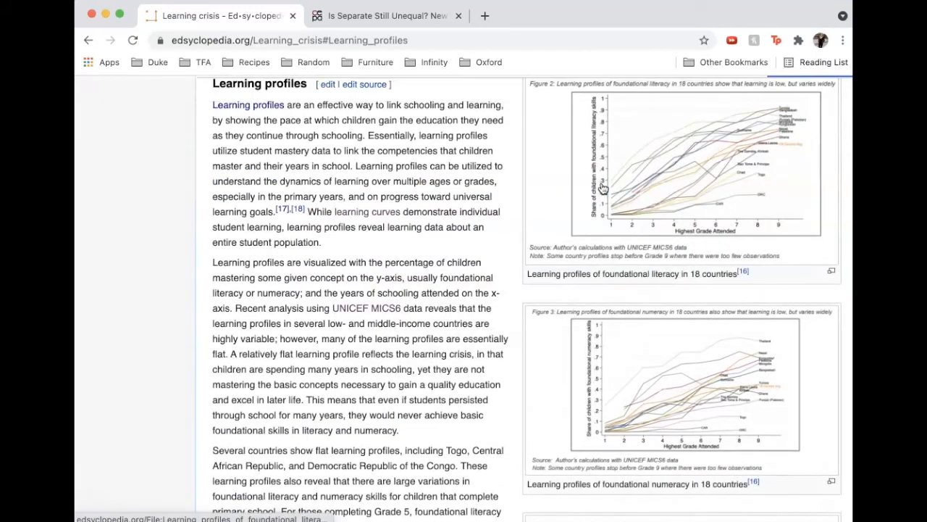
# Follow the new Learning profiles link in the saved article and look over the page it opens
pyautogui.scroll(1, 373, 208)
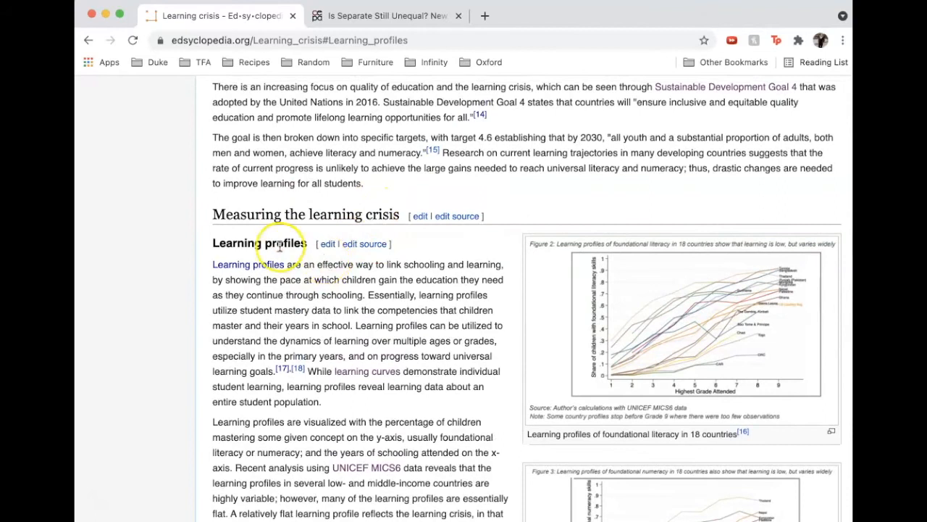
pyautogui.click(260, 265)
pyautogui.scroll(-5, 440, 286)
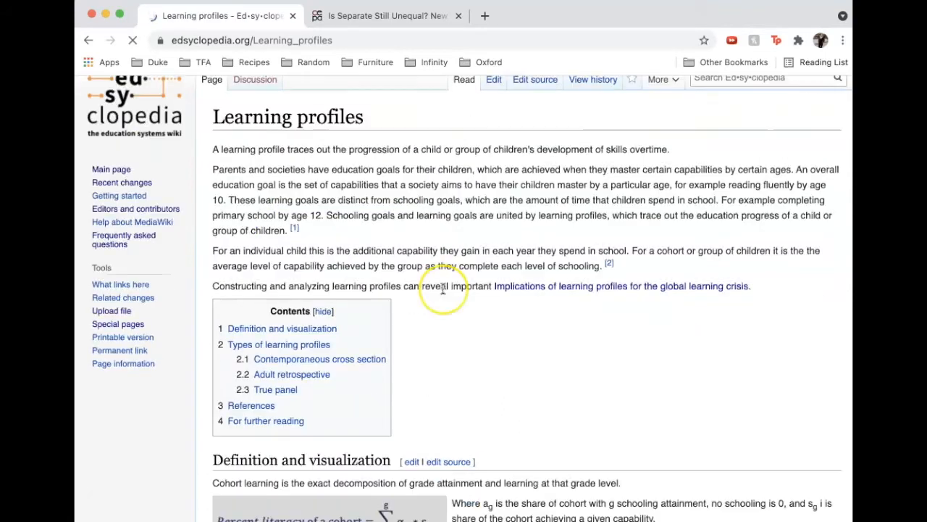
pyautogui.scroll(4, 442, 290)
pyautogui.scroll(1, 443, 290)
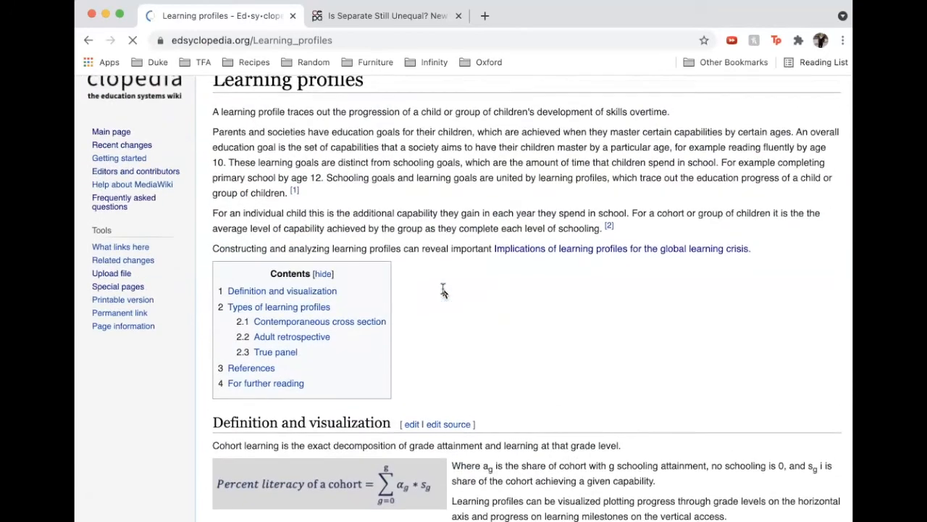
pyautogui.scroll(1, 396, 210)
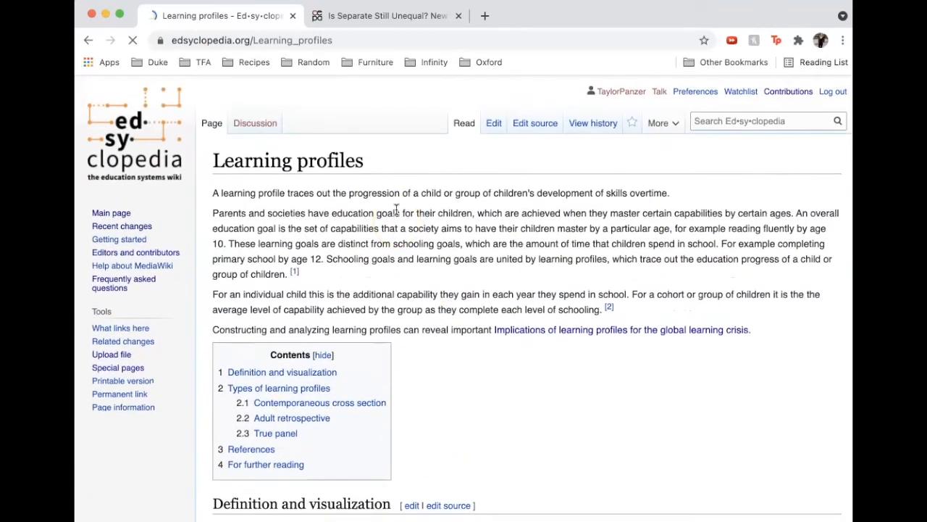
# Edit the Learning profiles page and link "learning profile" in its first sentence to the external cepa.stanford.edu article "Is Separate Still Unequal?"
pyautogui.click(493, 124)
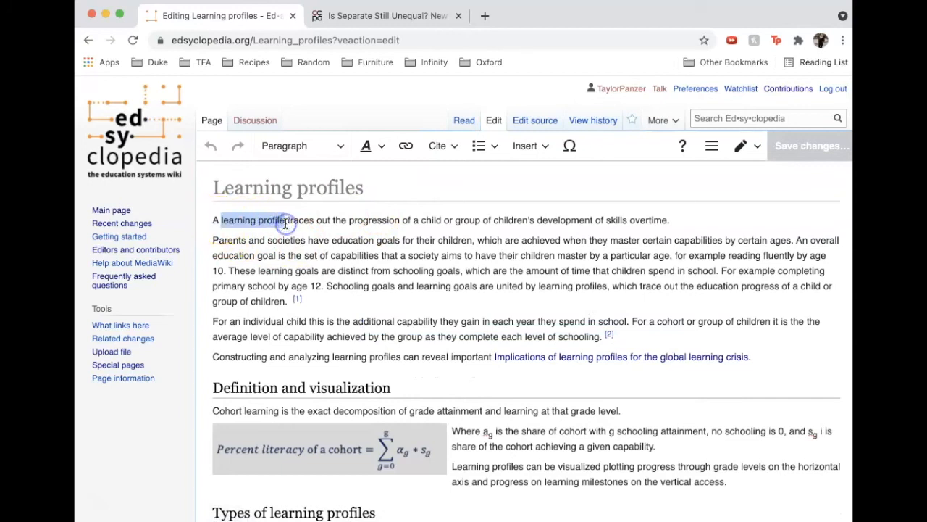
pyautogui.click(408, 146)
pyautogui.click(340, 276)
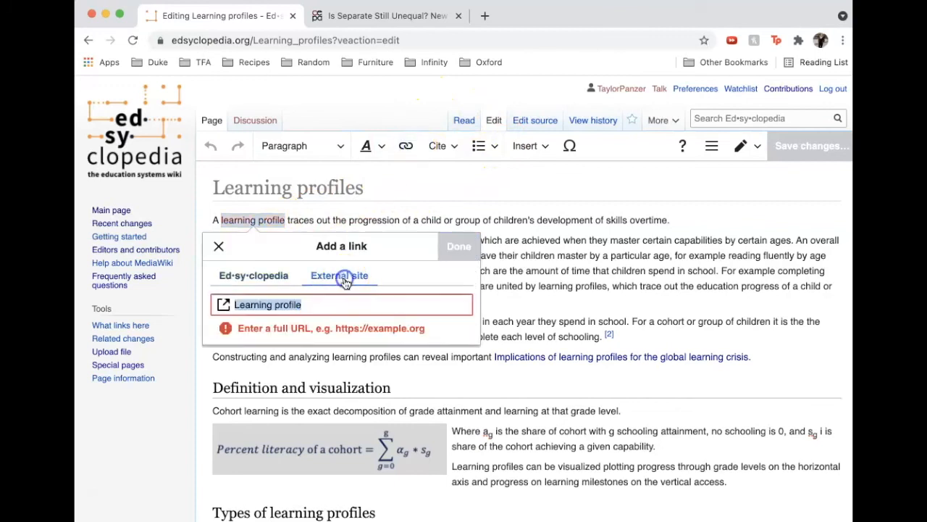
pyautogui.click(306, 307)
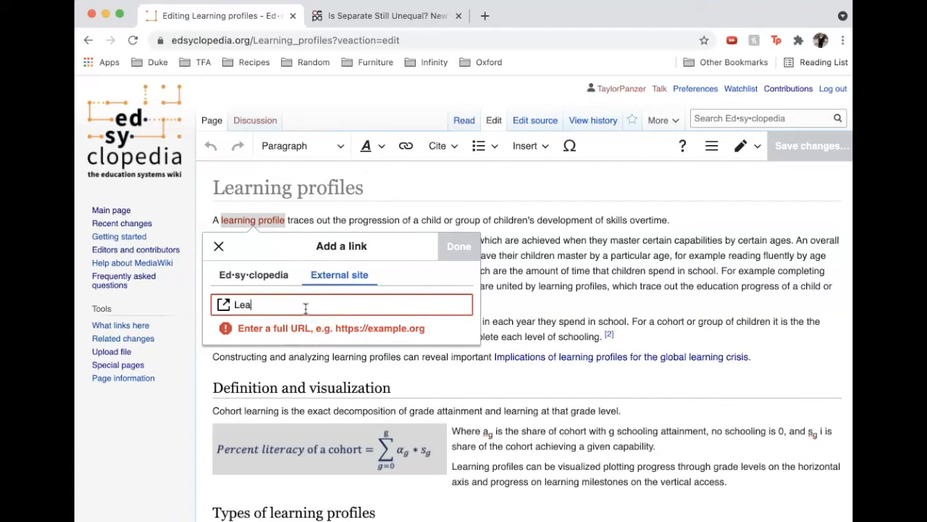
pyautogui.click(388, 16)
pyautogui.click(254, 16)
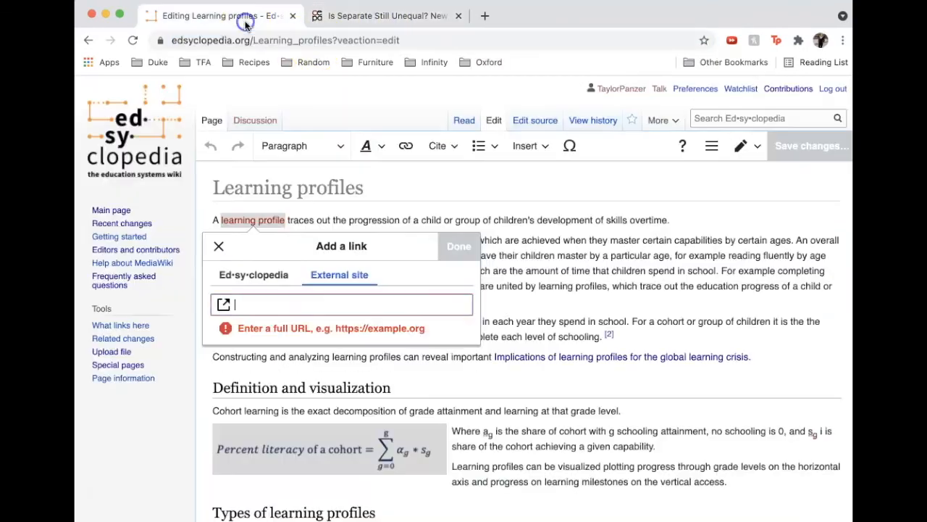
pyautogui.write('https://cepa.stanford.edu/content/separate-still-unequal-new-evidence-school-segregation-and-racial-academic-achievement-gaps')
pyautogui.click(462, 257)
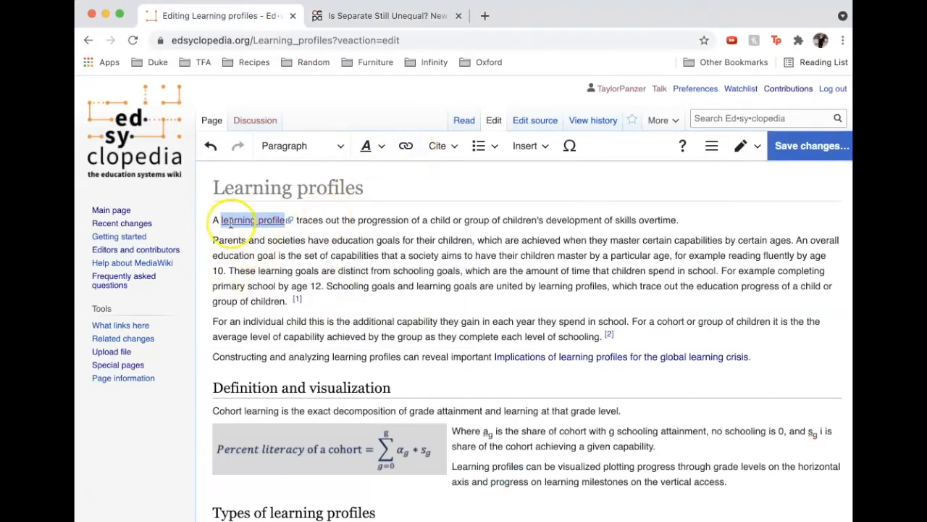
# Remove the external cepa.stanford.edu link from the words "learning profile" in the first sentence, keeping the text
pyautogui.click(407, 147)
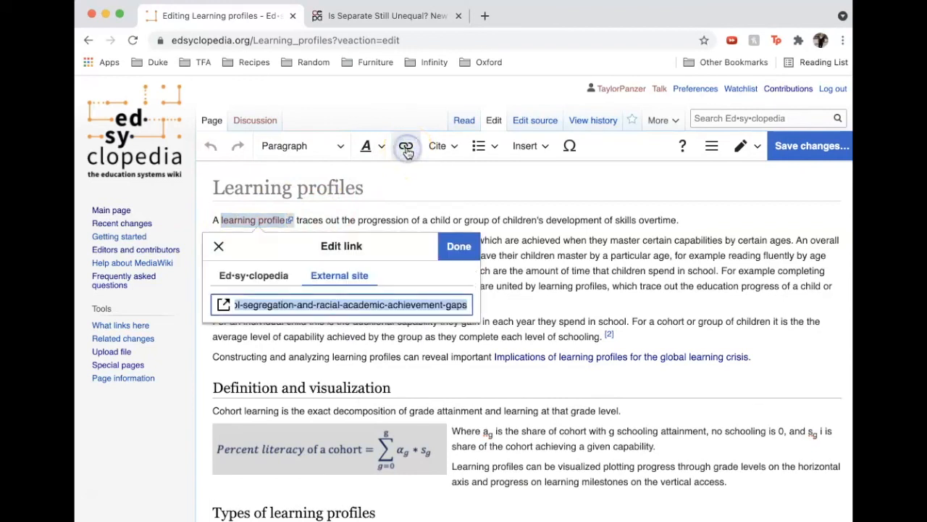
pyautogui.click(216, 248)
pyautogui.click(279, 224)
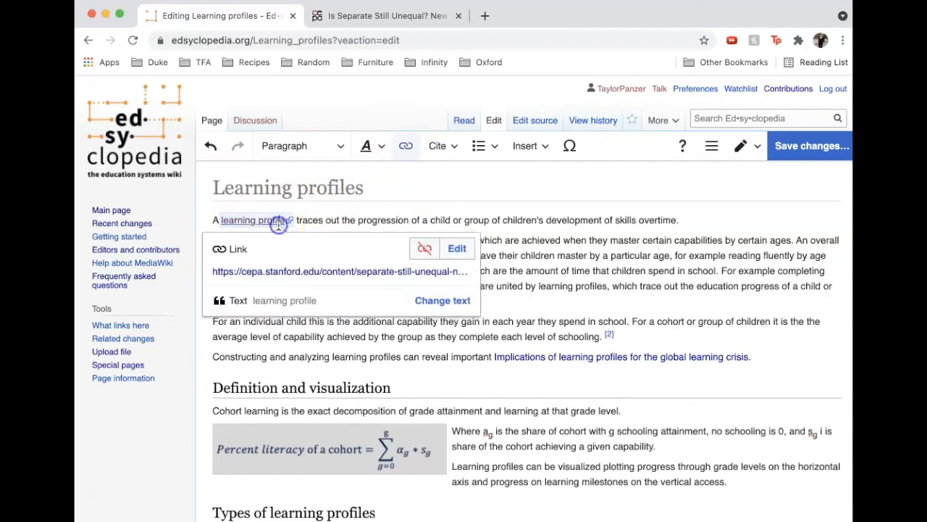
pyautogui.click(425, 248)
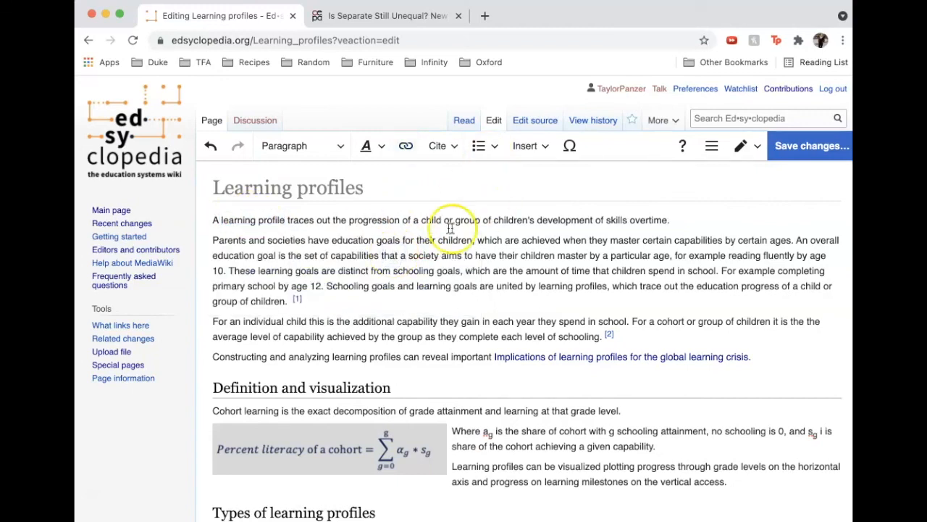
# Save the edited Learning profiles page as a minor edit, without a summary
pyautogui.click(817, 152)
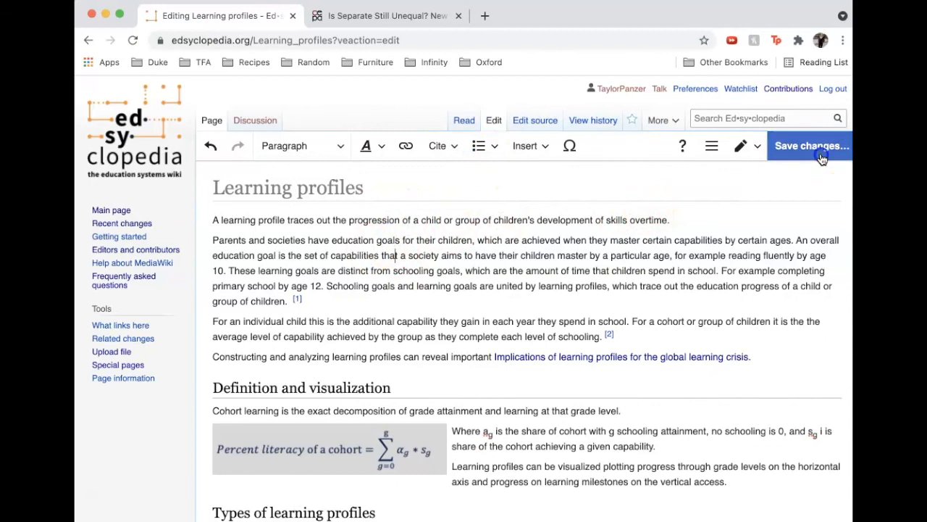
pyautogui.click(317, 274)
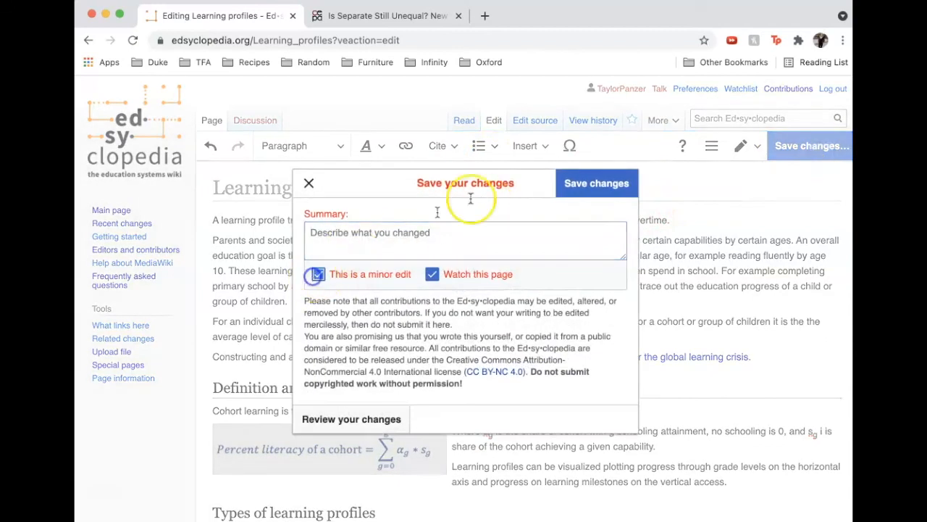
pyautogui.click(587, 187)
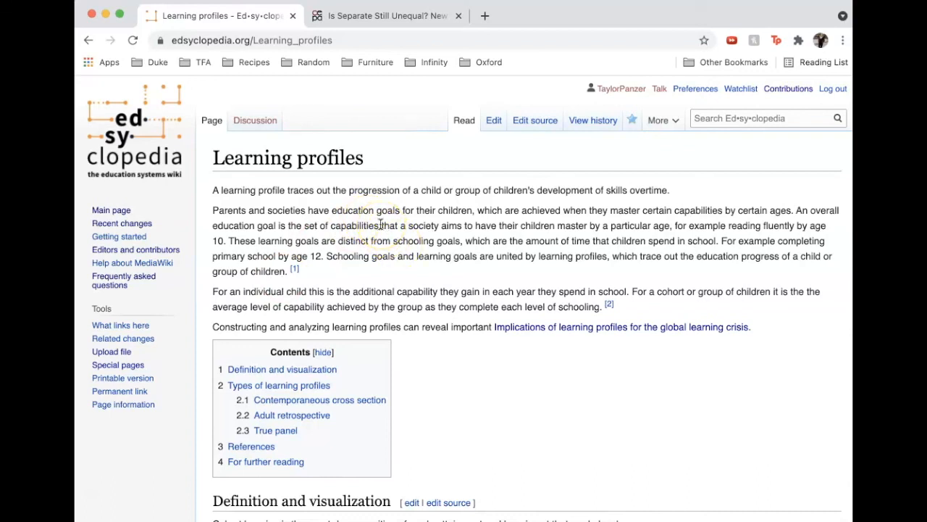
pyautogui.click(98, 492)
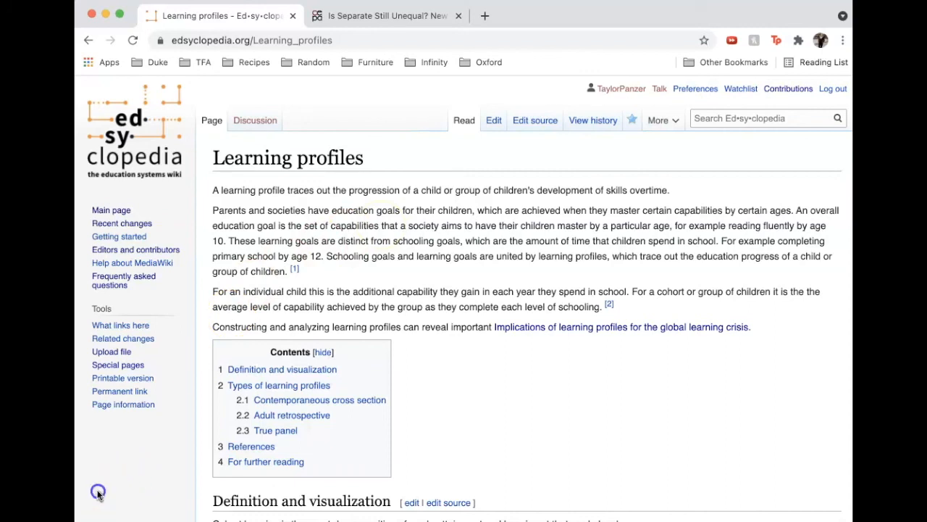